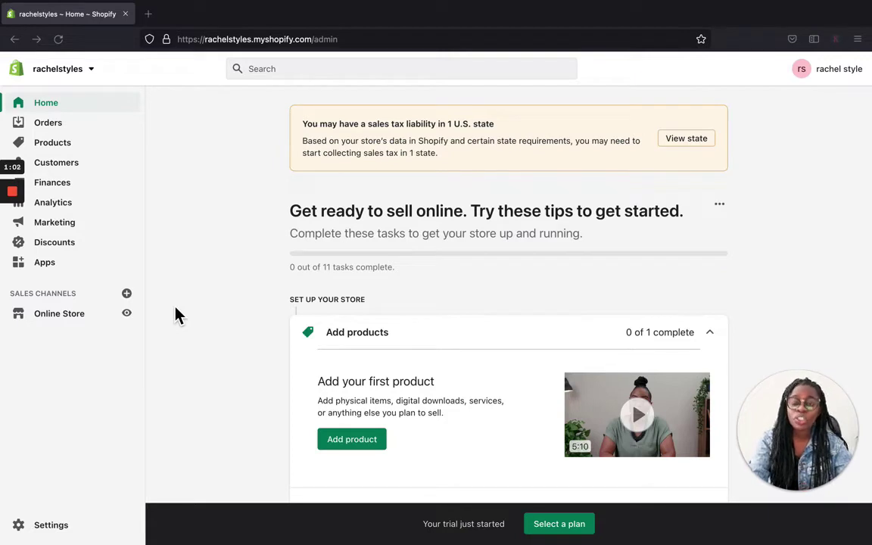
# Open the Online Store themes and launch a preview of the current Dawn theme
pyautogui.click(79, 326)
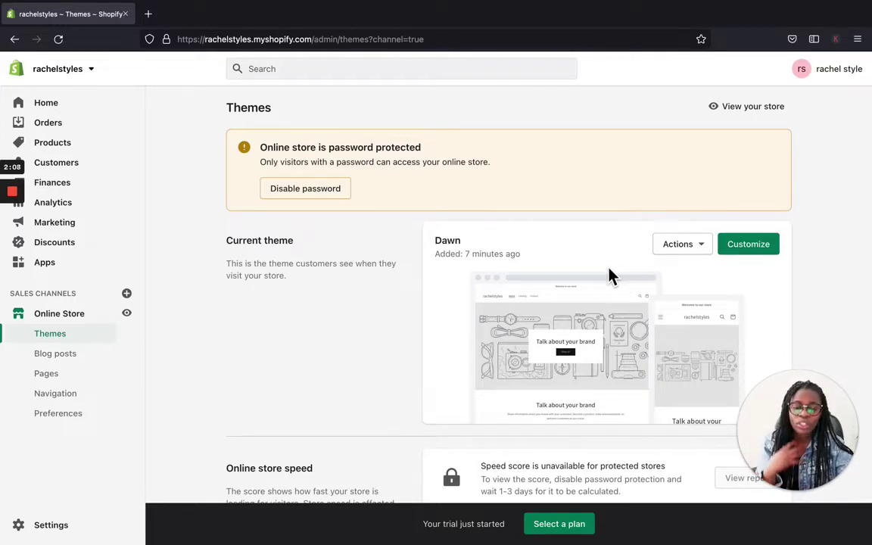
pyautogui.click(710, 253)
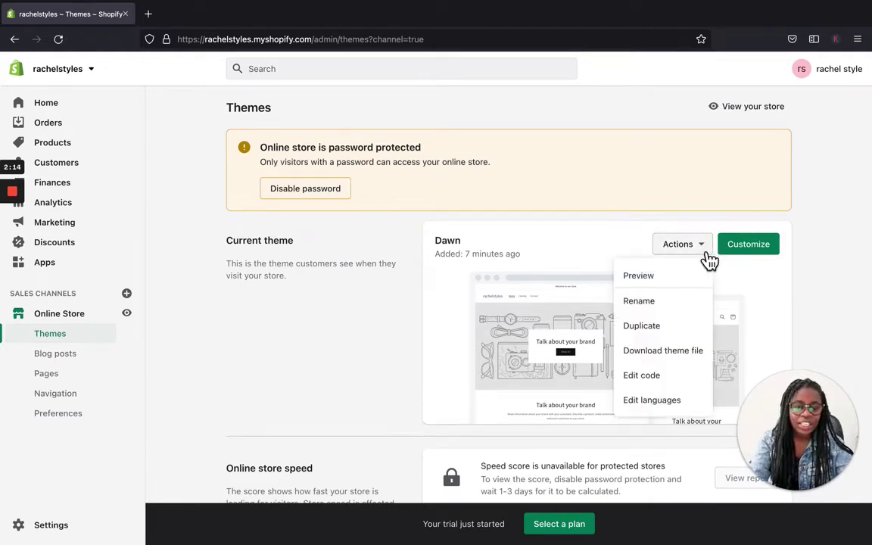
pyautogui.click(658, 278)
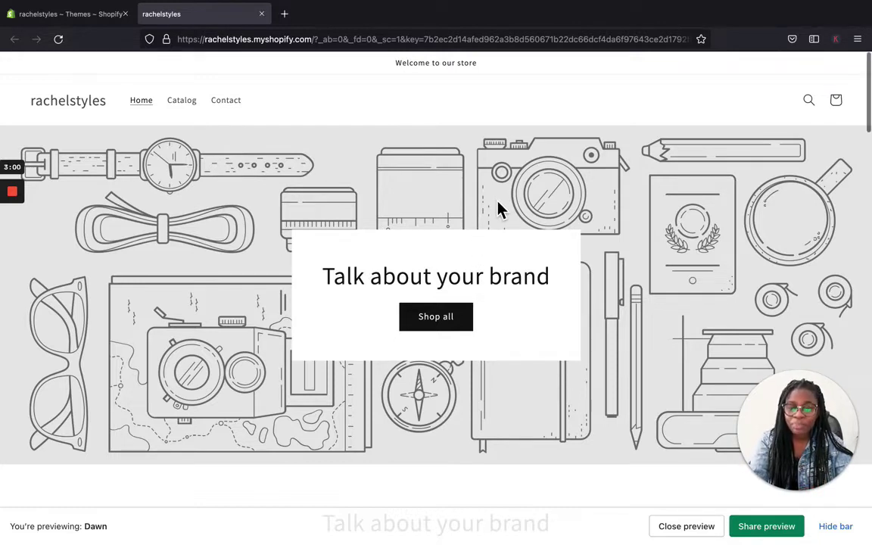
# Examine the Dawn homepage preview's image banner, brand text block and Featured products section
pyautogui.scroll(-2, 498, 206)
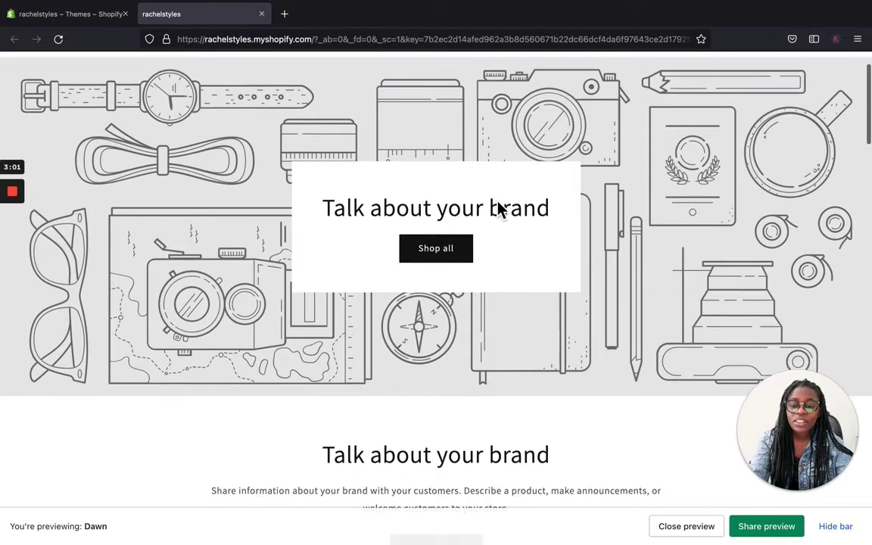
pyautogui.scroll(2, 498, 207)
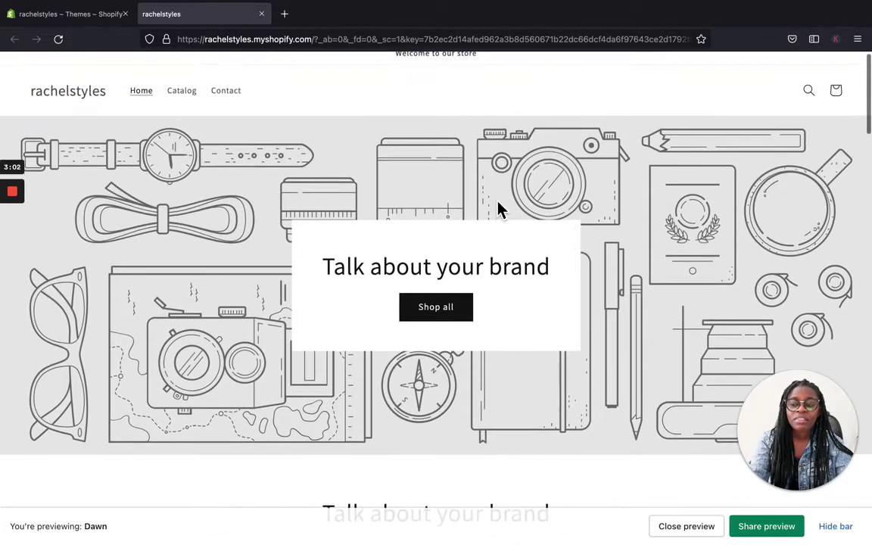
pyautogui.scroll(-5, 272, 350)
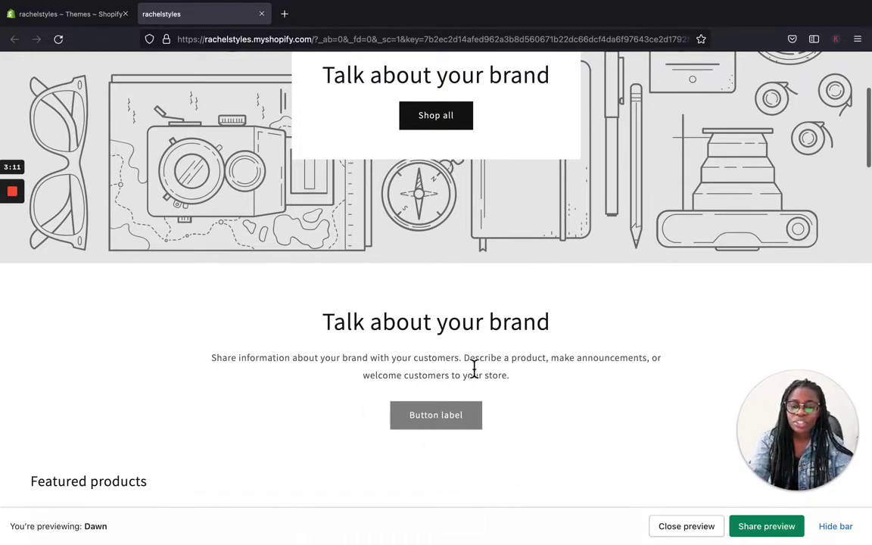
pyautogui.scroll(-1, 506, 415)
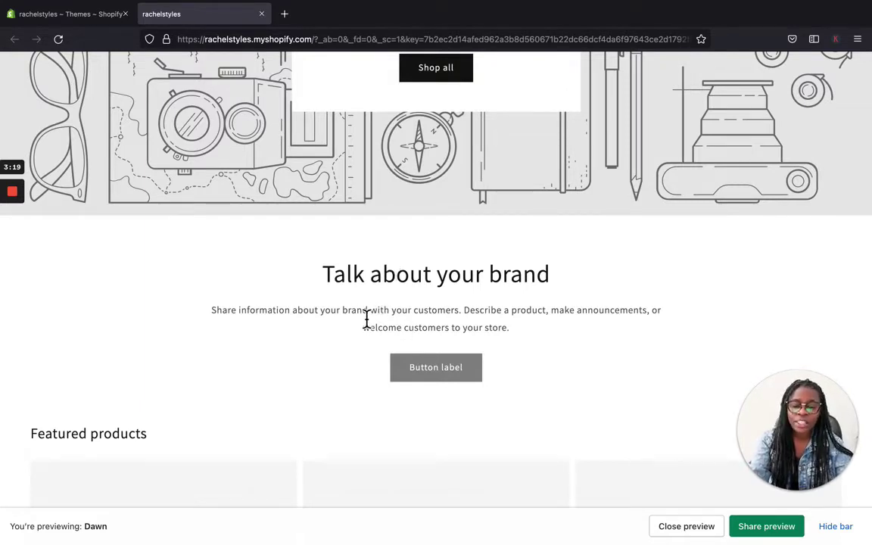
pyautogui.scroll(-3, 366, 318)
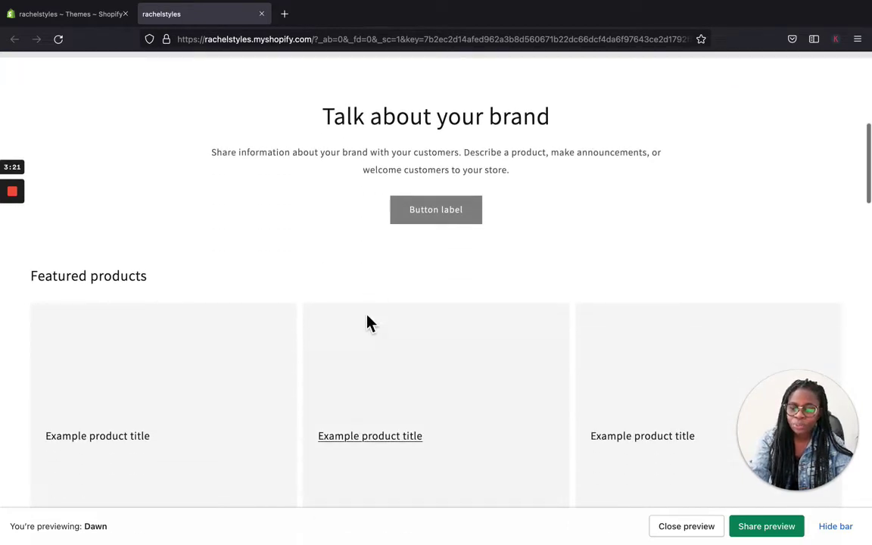
pyautogui.scroll(-3, 369, 323)
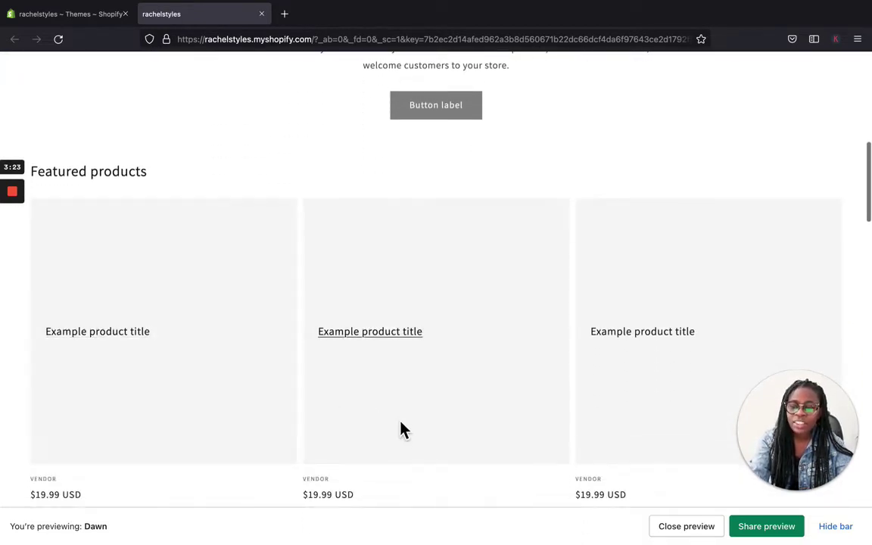
pyautogui.scroll(-2, 515, 315)
pyautogui.scroll(-4, 513, 318)
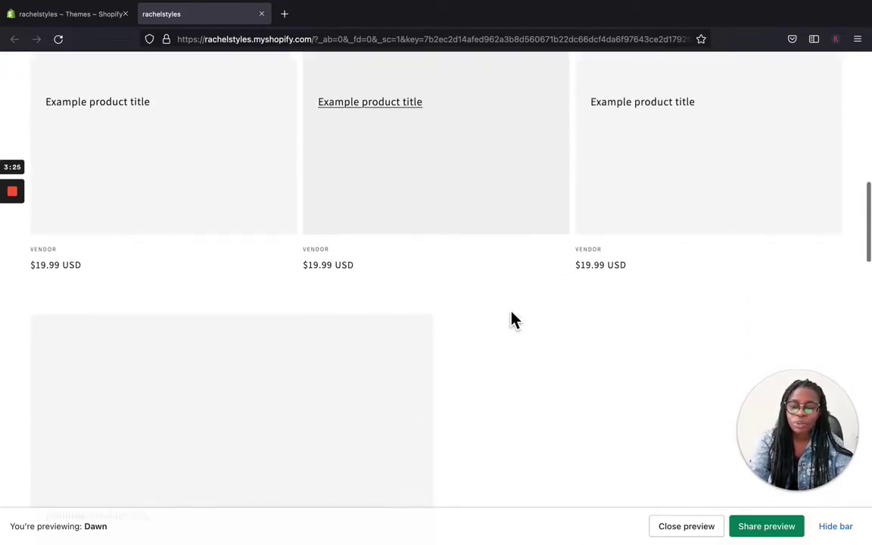
pyautogui.scroll(2, 513, 318)
pyautogui.scroll(-2, 512, 320)
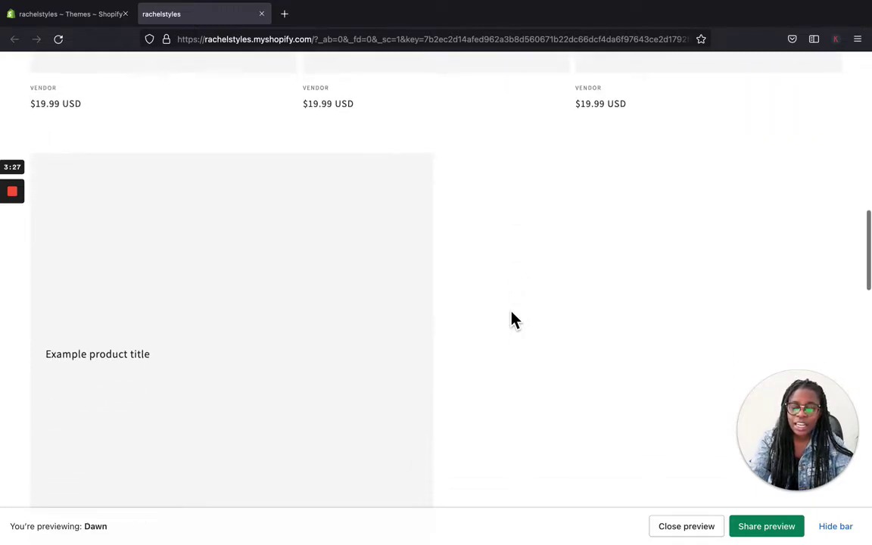
pyautogui.scroll(-4, 336, 388)
pyautogui.scroll(-5, 338, 390)
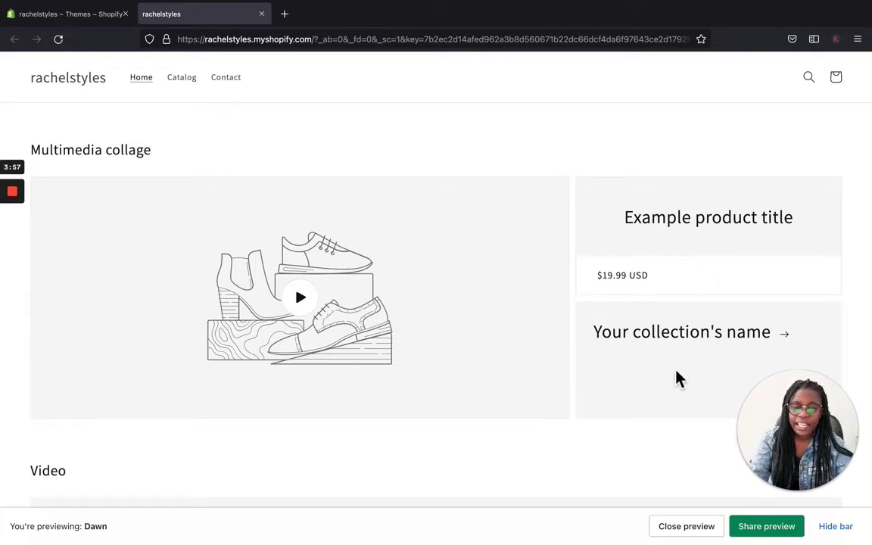
# Examine the Multimedia collage and Video sections of the Dawn homepage preview
pyautogui.scroll(4, 683, 382)
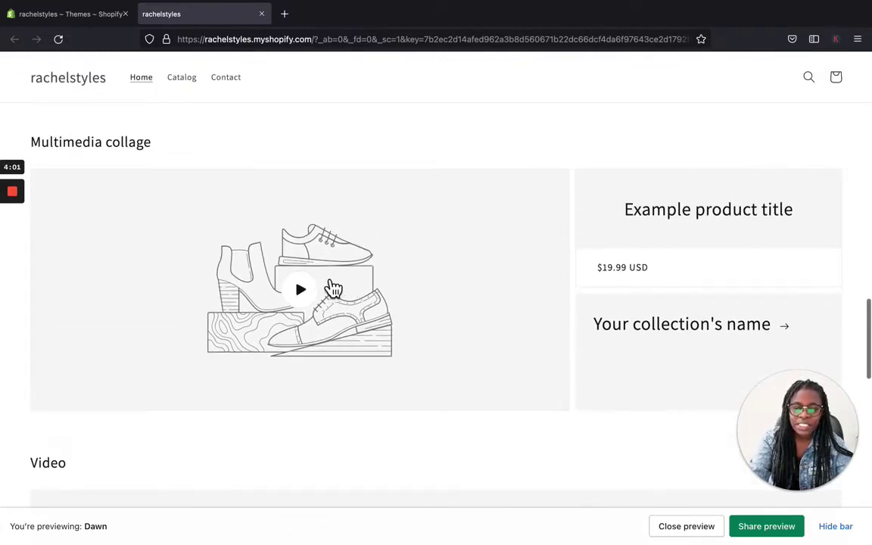
pyautogui.scroll(-1, 330, 347)
pyautogui.scroll(-4, 330, 347)
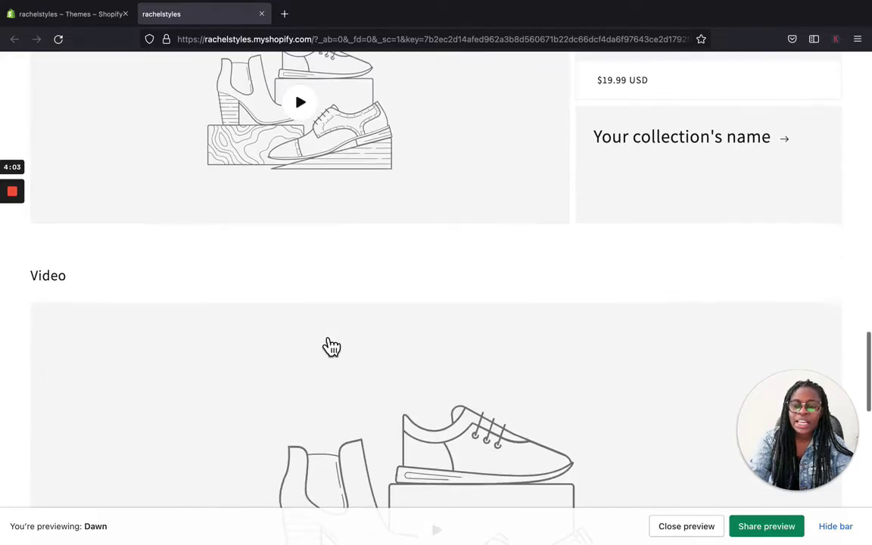
pyautogui.scroll(1, 330, 279)
pyautogui.scroll(5, 331, 279)
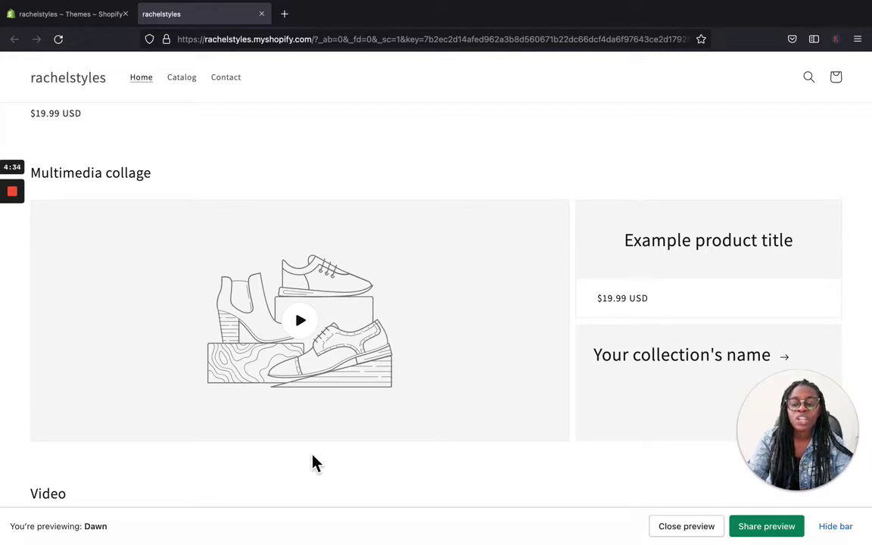
pyautogui.scroll(-1, 316, 464)
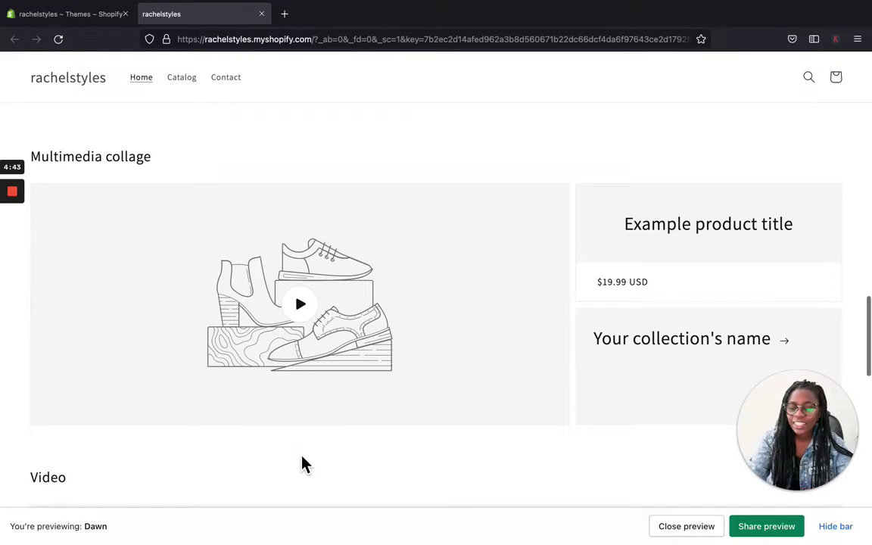
pyautogui.scroll(-5, 301, 463)
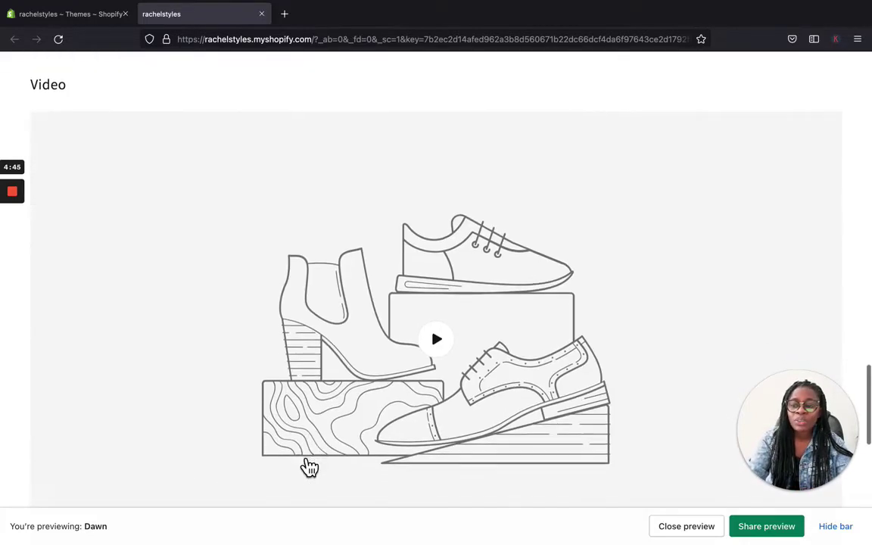
pyautogui.scroll(-2, 304, 467)
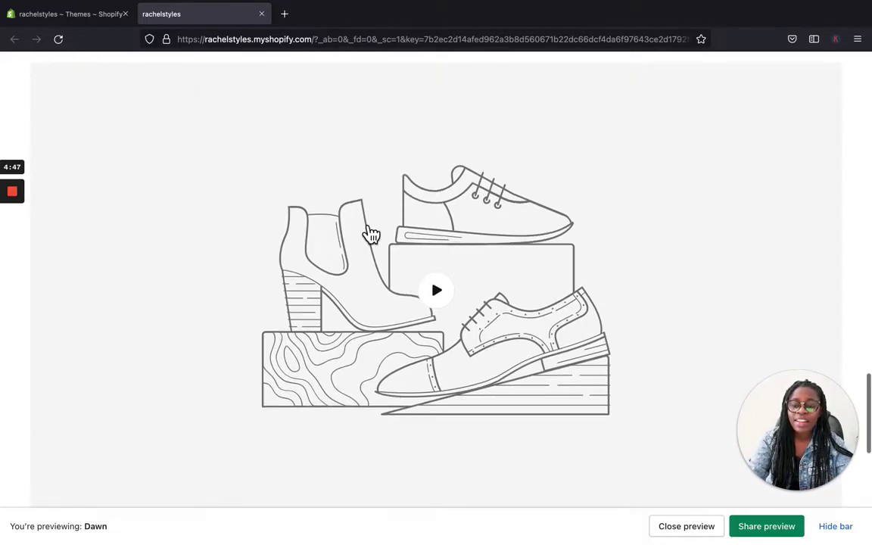
pyautogui.scroll(1, 627, 188)
pyautogui.scroll(1, 628, 188)
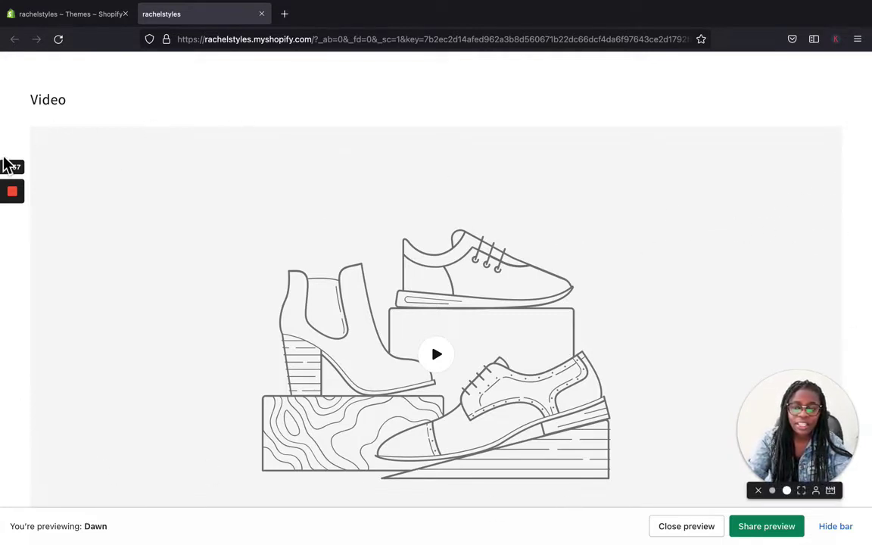
pyautogui.scroll(-3, 648, 232)
pyautogui.scroll(1, 660, 239)
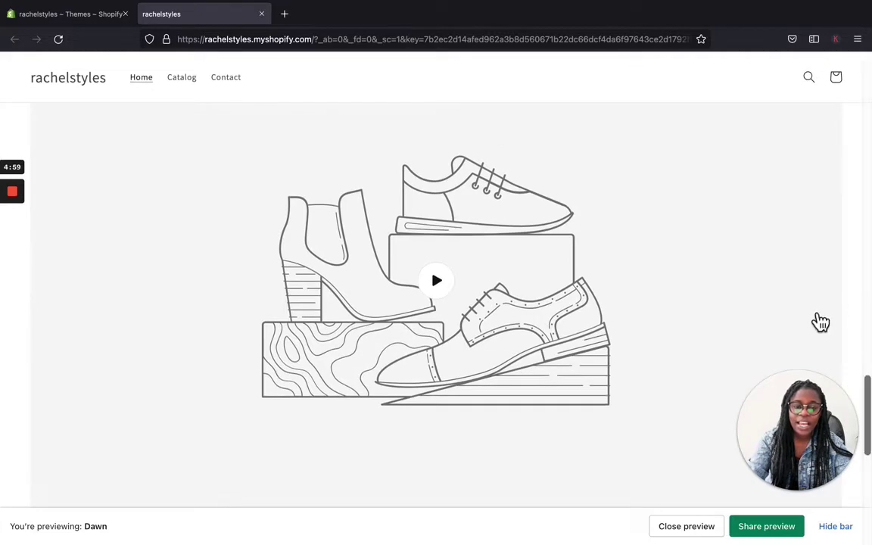
pyautogui.scroll(6, 821, 322)
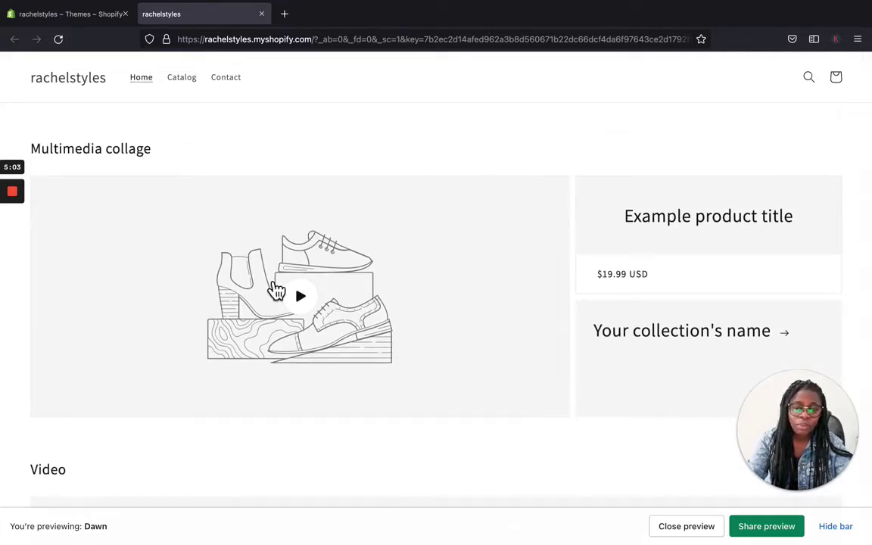
pyautogui.scroll(-1, 717, 303)
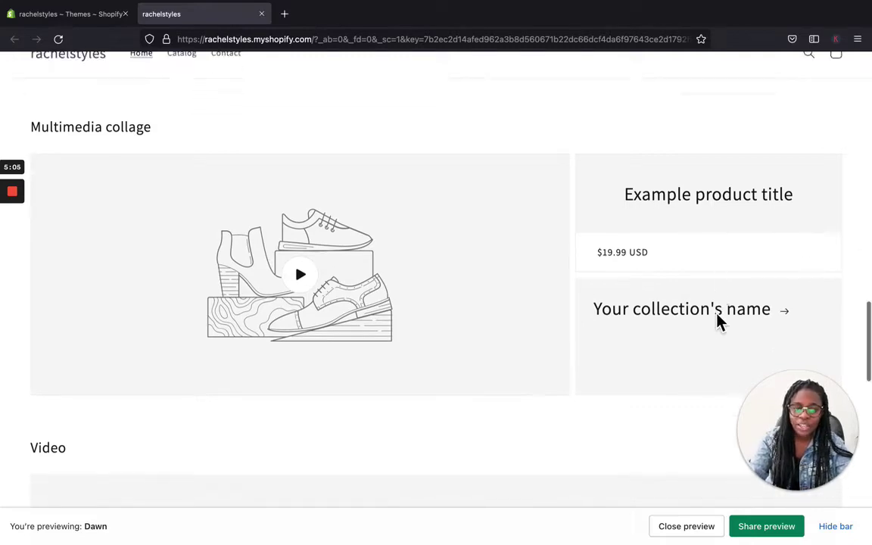
# Review the Multicolumn section and the footer with its quick links, email signup and payment icons
pyautogui.scroll(-10, 718, 321)
pyautogui.scroll(1, 723, 318)
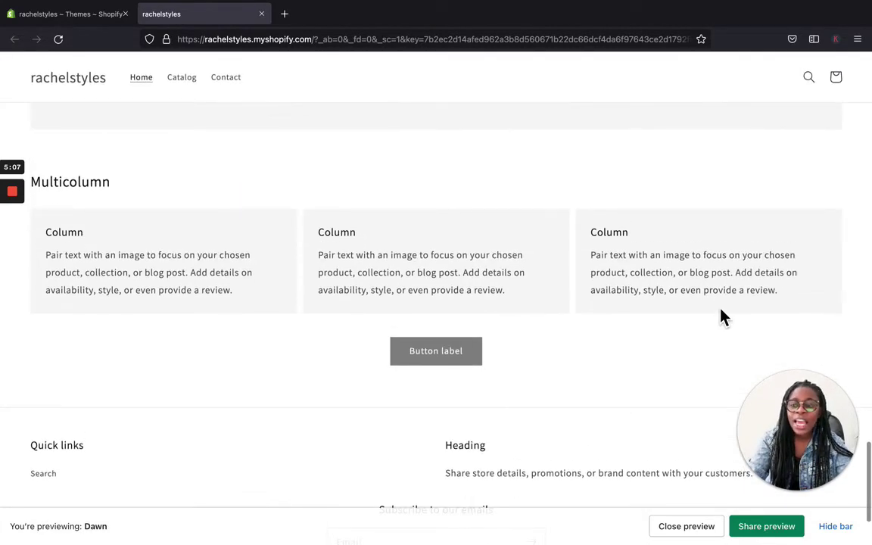
pyautogui.scroll(2, 635, 227)
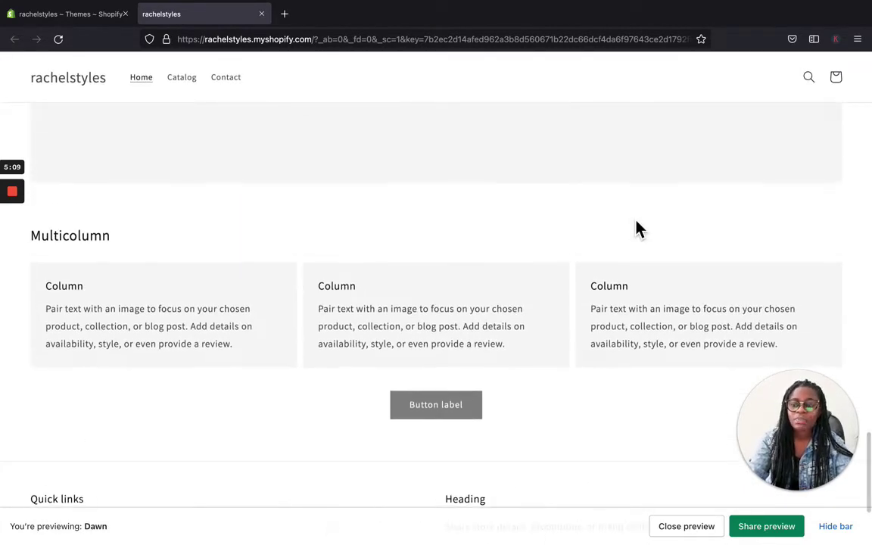
pyautogui.scroll(-1, 557, 347)
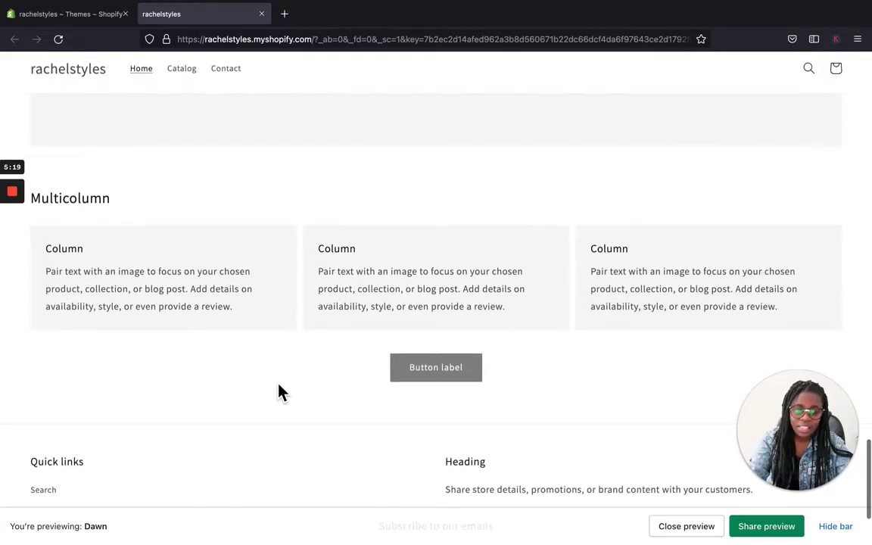
pyautogui.scroll(-3, 280, 392)
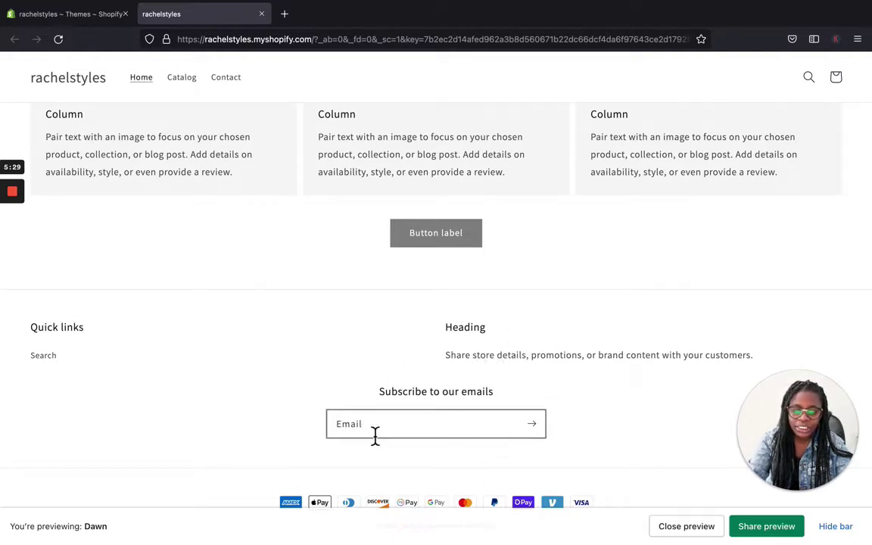
pyautogui.scroll(-1, 530, 384)
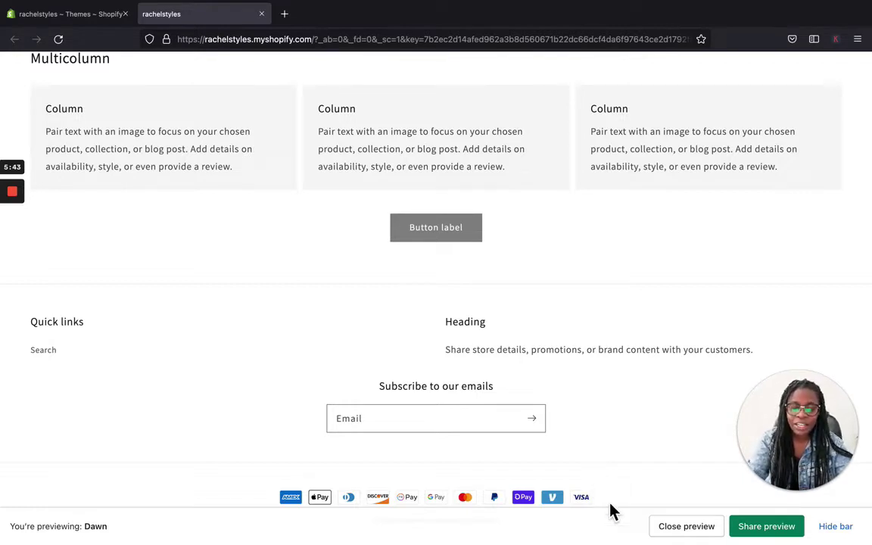
# Skim the homepage preview once more from the banner to the Video section, close the preview and return to the Themes page
pyautogui.scroll(10, 548, 188)
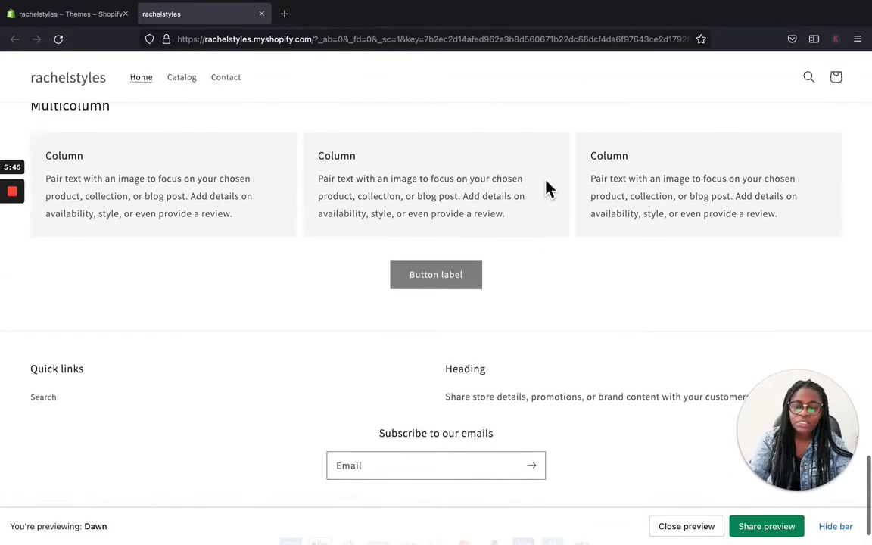
pyautogui.scroll(10, 554, 192)
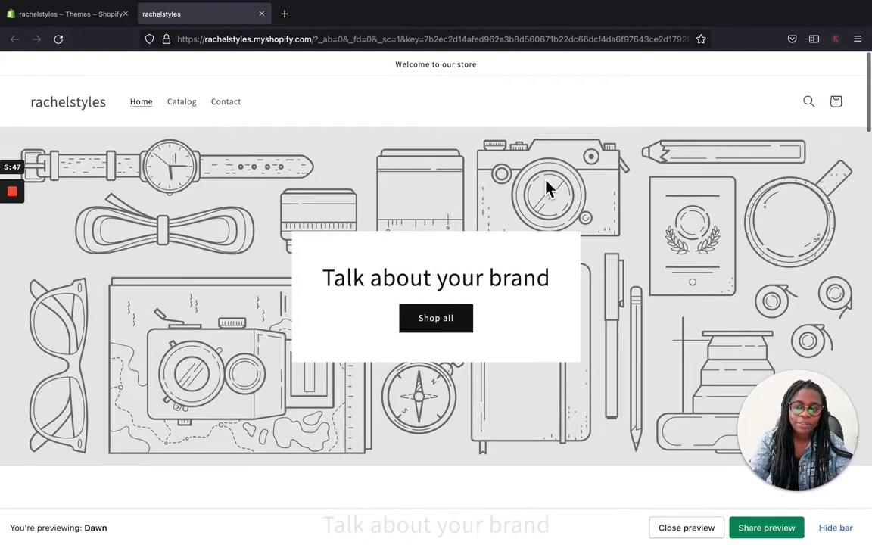
pyautogui.scroll(-10, 549, 189)
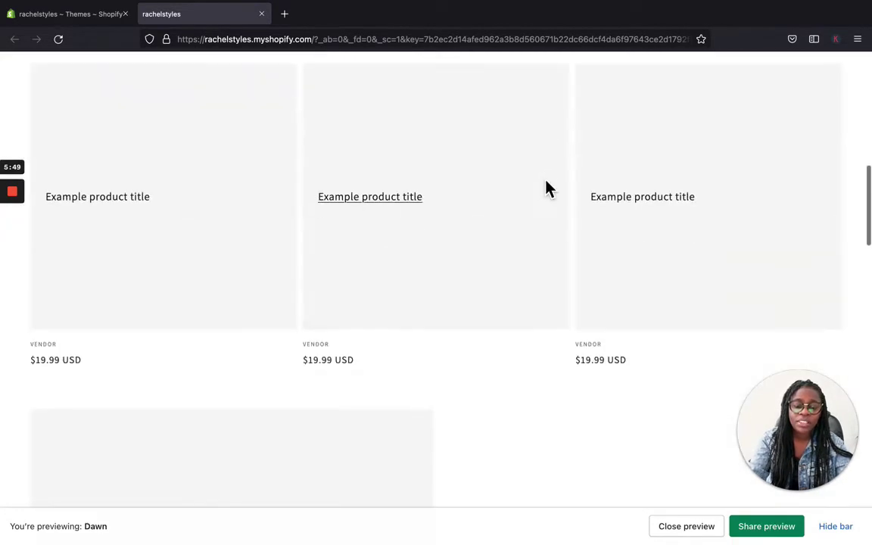
pyautogui.scroll(-10, 549, 189)
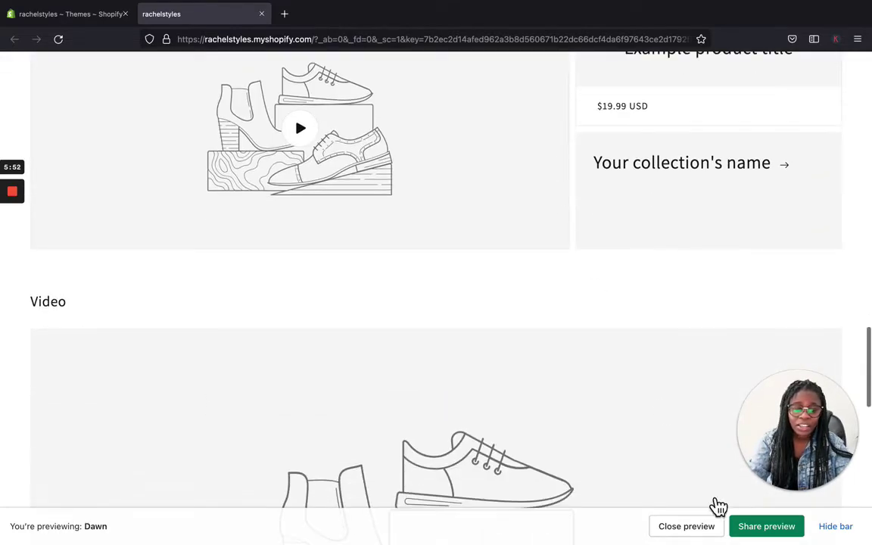
pyautogui.click(702, 534)
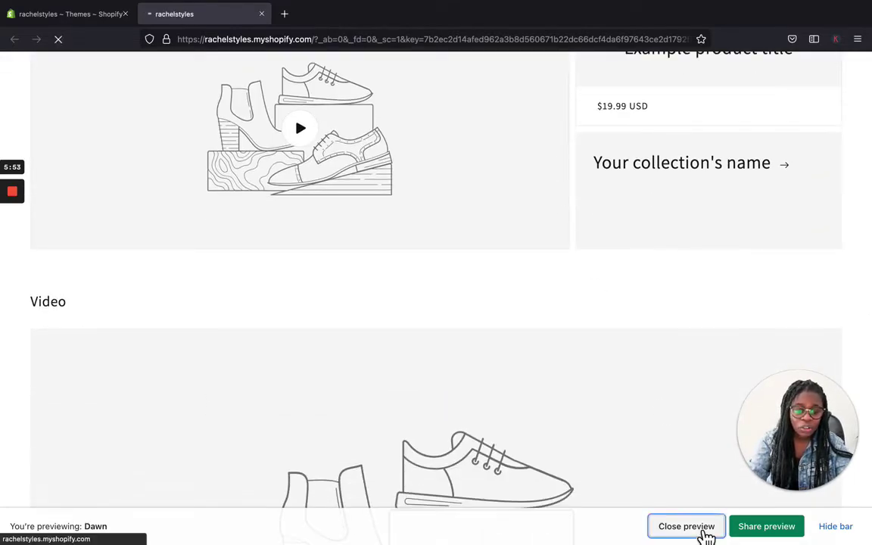
pyautogui.click(91, 16)
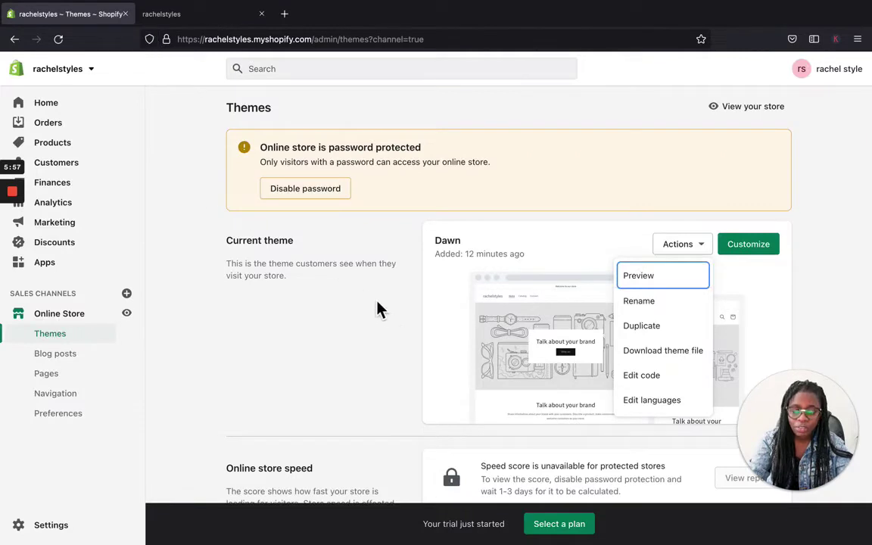
# Skim the Dawn theme's demo store from the image banner to the footer and back up to its header
pyautogui.click(173, 24)
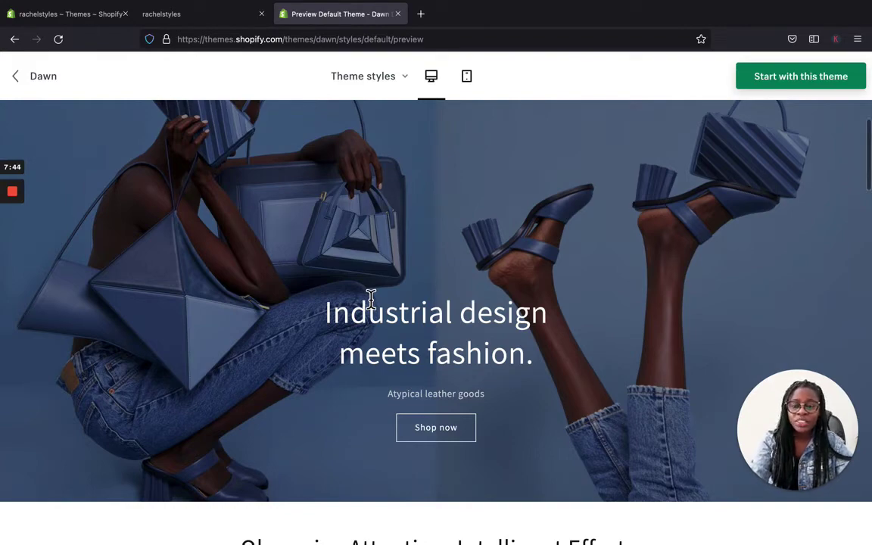
pyautogui.scroll(-10, 372, 303)
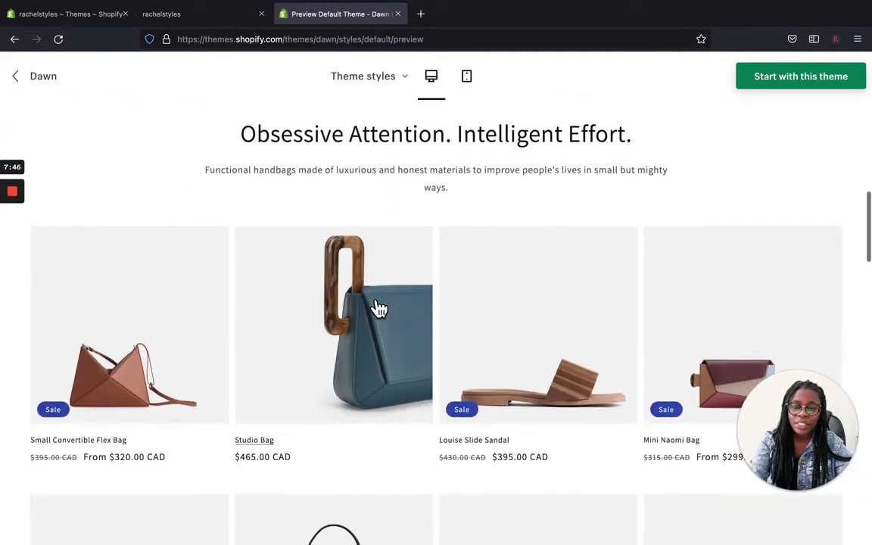
pyautogui.scroll(8, 376, 306)
pyautogui.scroll(-10, 372, 303)
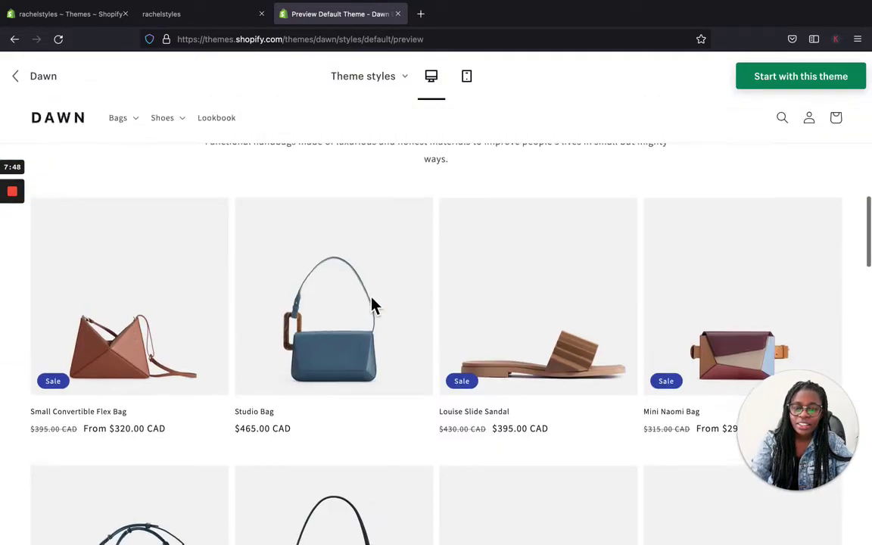
pyautogui.scroll(-15, 379, 309)
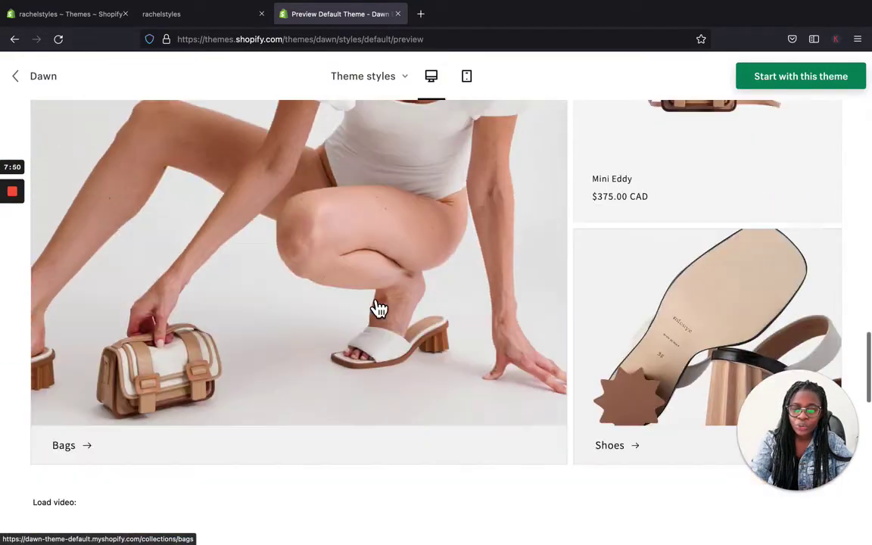
pyautogui.scroll(4, 371, 303)
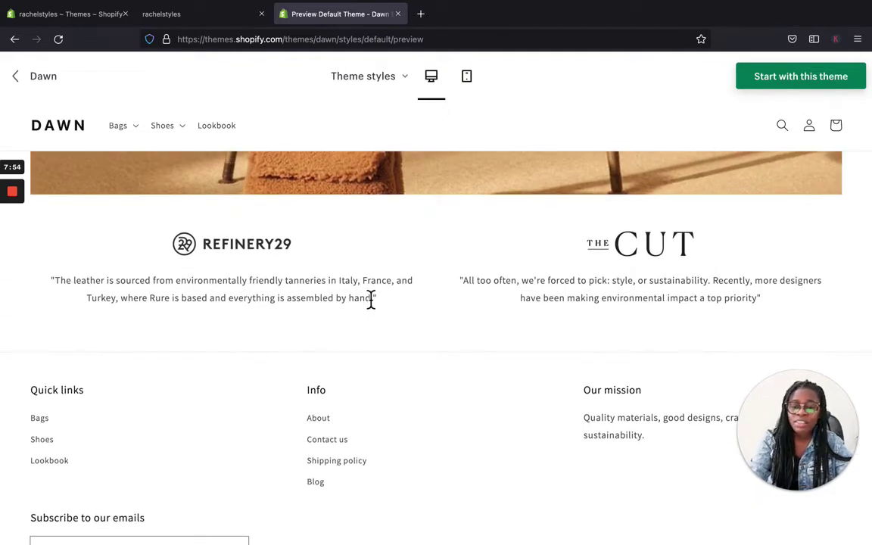
pyautogui.scroll(15, 372, 303)
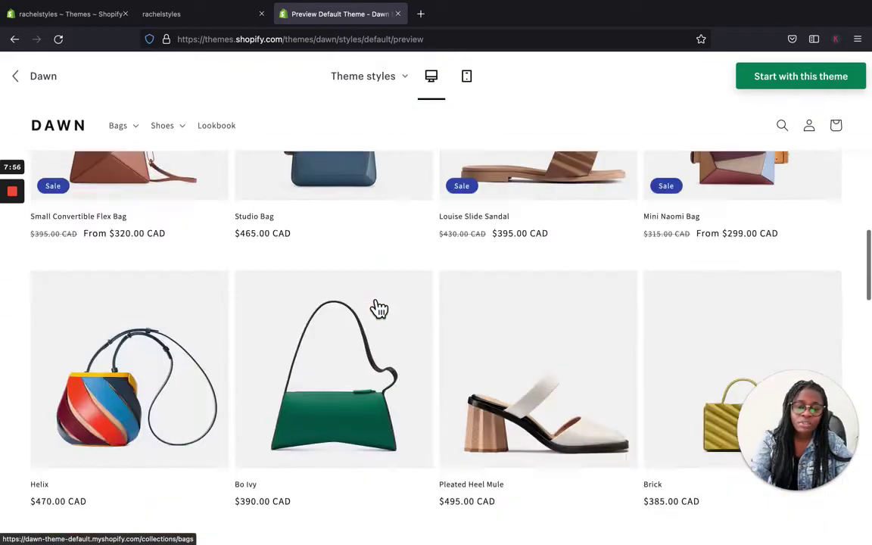
pyautogui.scroll(10, 374, 306)
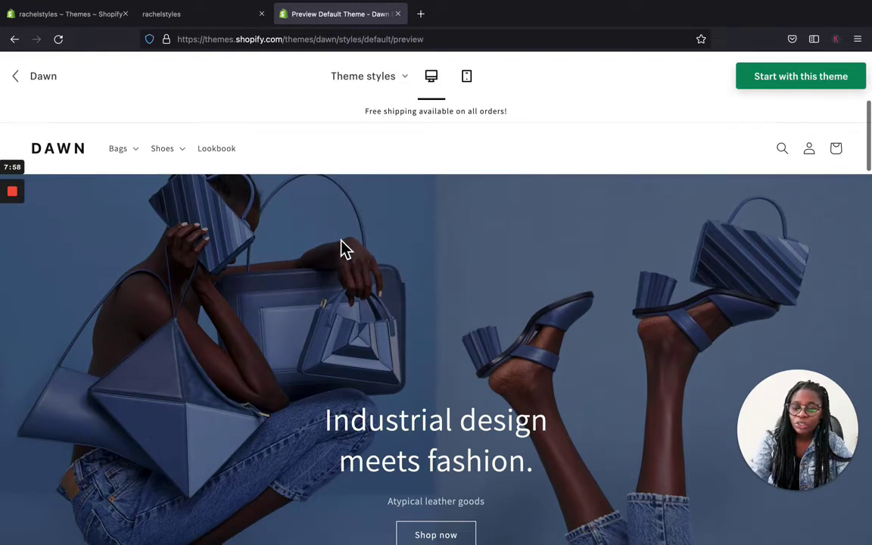
pyautogui.scroll(-2, 342, 248)
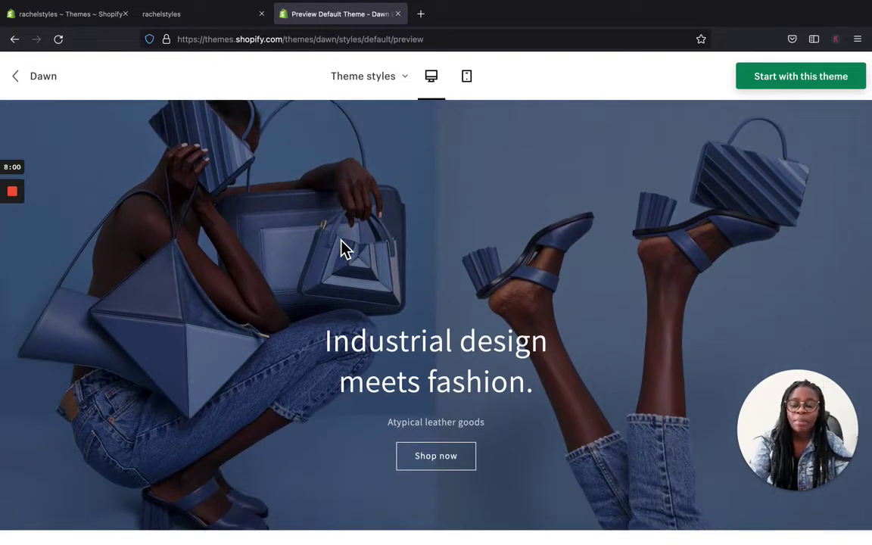
# Compare the new store's placeholder image banner with the demo store's "Industrial design meets fashion." banner, including text and button
pyautogui.click(178, 13)
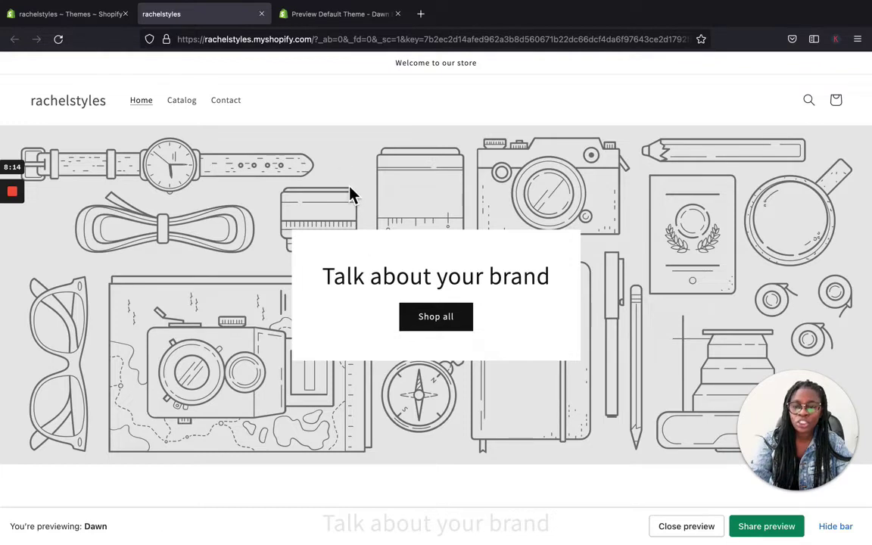
pyautogui.click(333, 15)
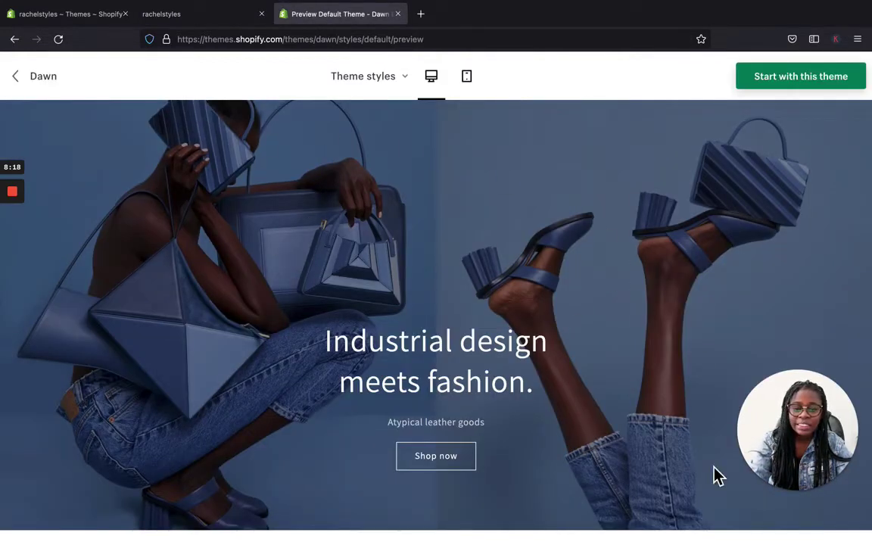
pyautogui.scroll(-1, 417, 310)
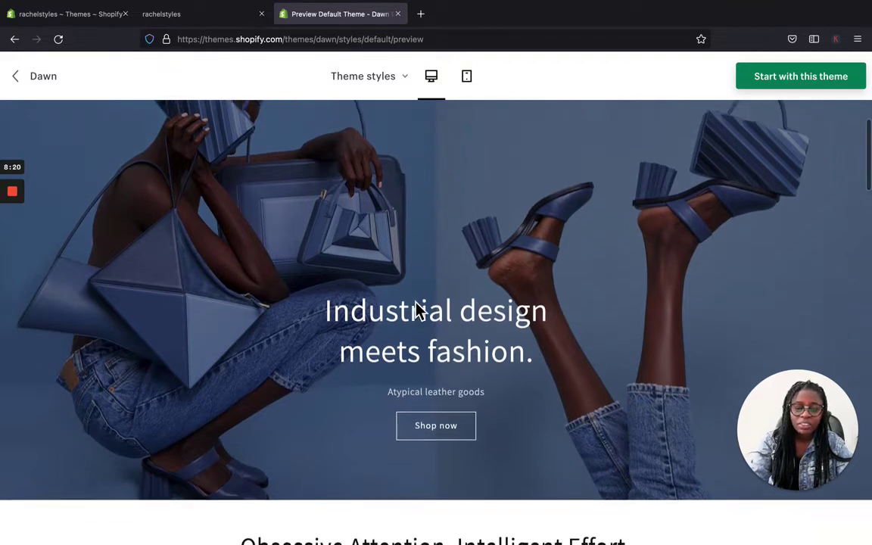
pyautogui.scroll(3, 417, 311)
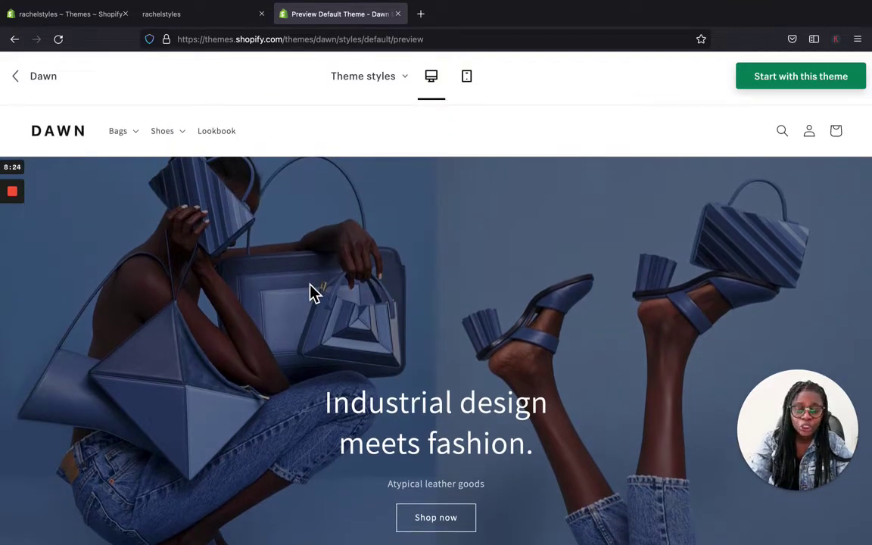
pyautogui.scroll(-2, 314, 293)
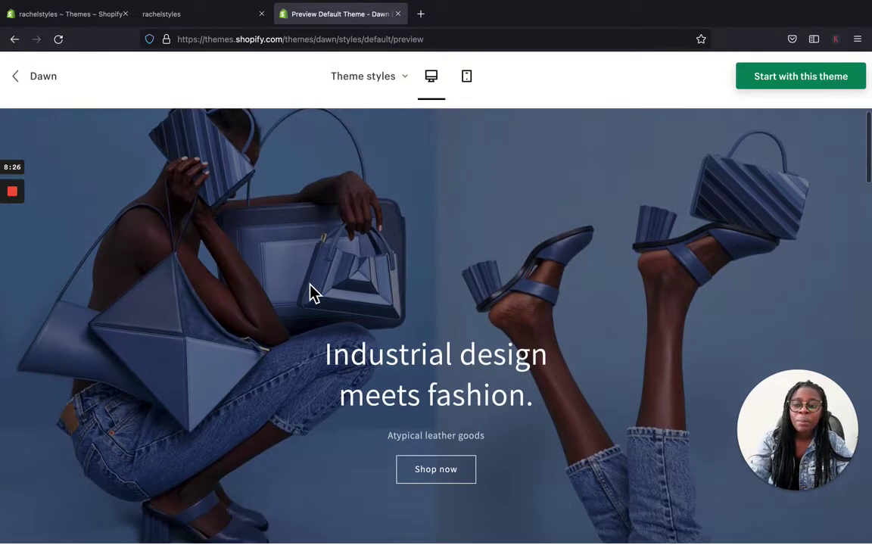
pyautogui.scroll(-3, 311, 292)
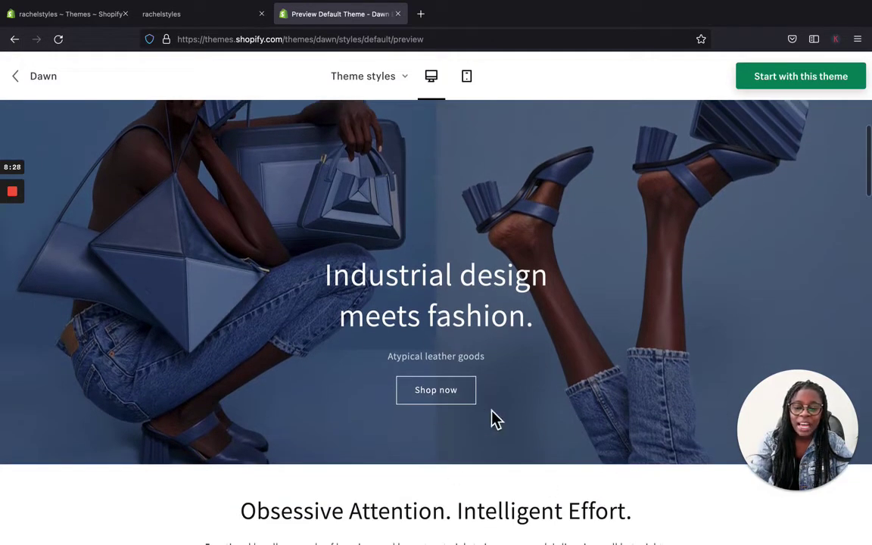
pyautogui.scroll(5, 472, 420)
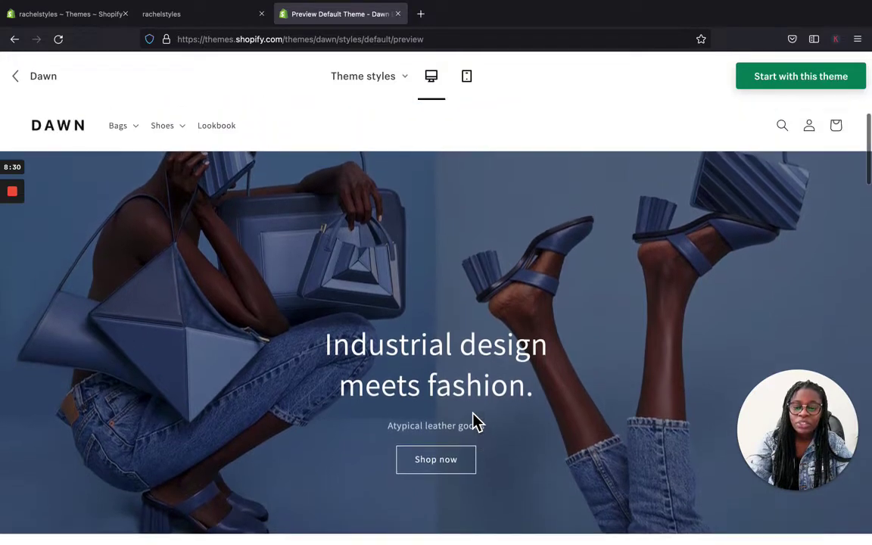
pyautogui.scroll(-2, 479, 511)
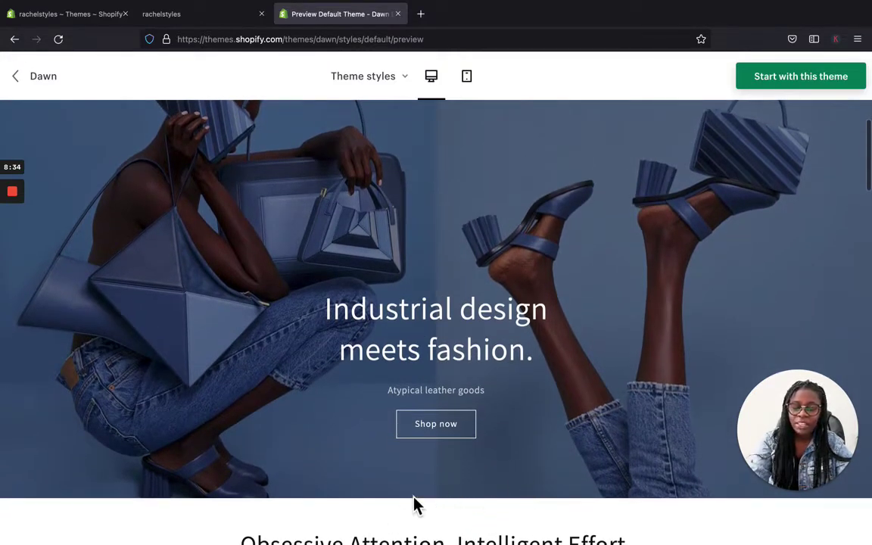
pyautogui.scroll(2, 465, 483)
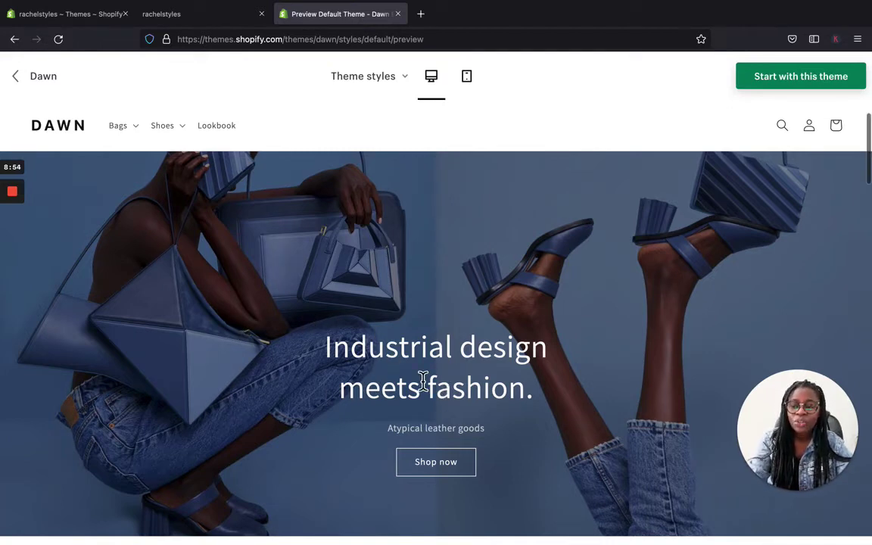
pyautogui.scroll(-1, 421, 381)
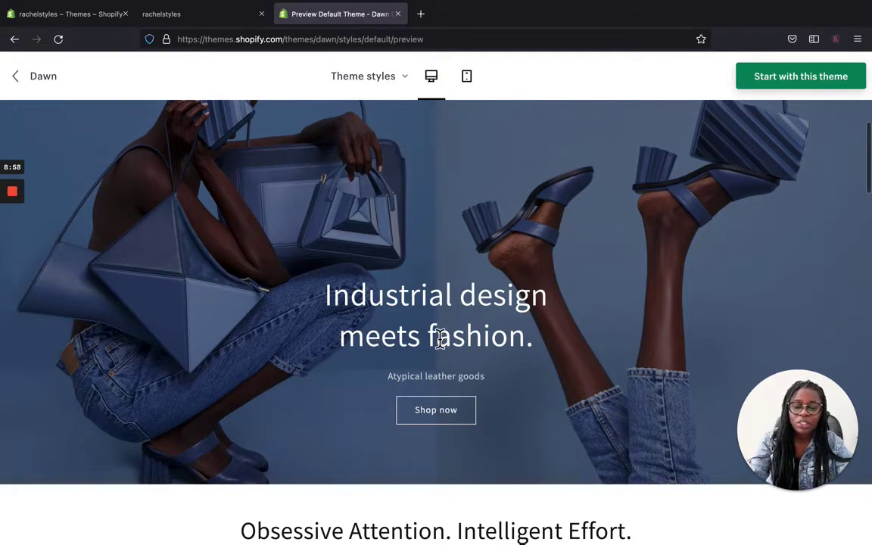
pyautogui.click(207, 16)
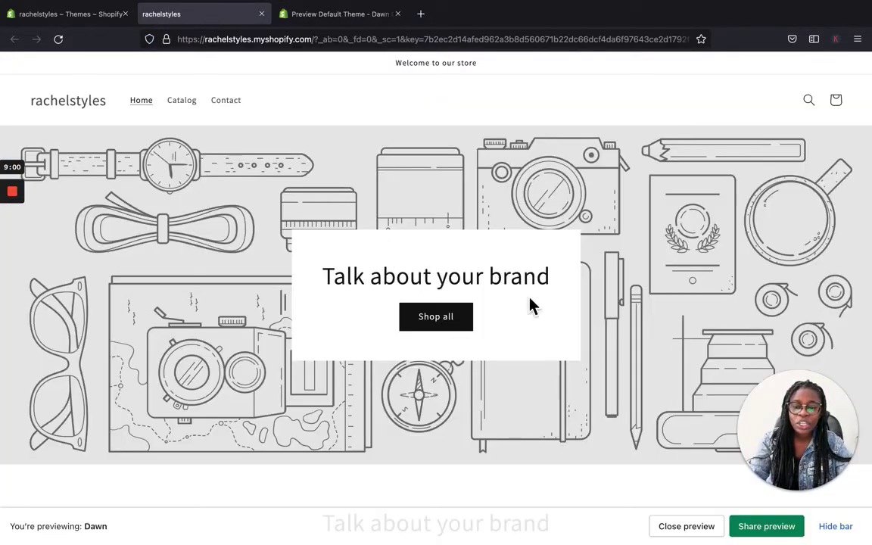
pyautogui.click(343, 19)
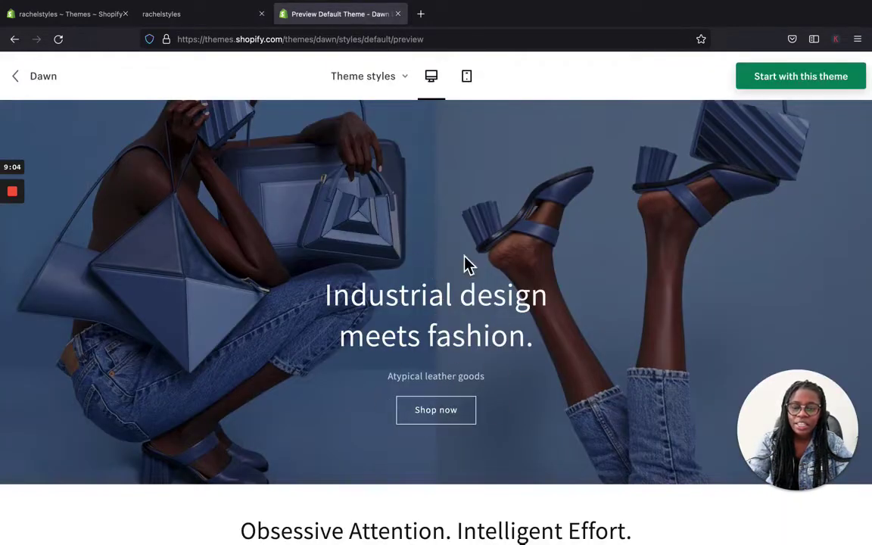
# Follow the demo banner's Shop now link and browse the first page of the Products catalog
pyautogui.click(444, 426)
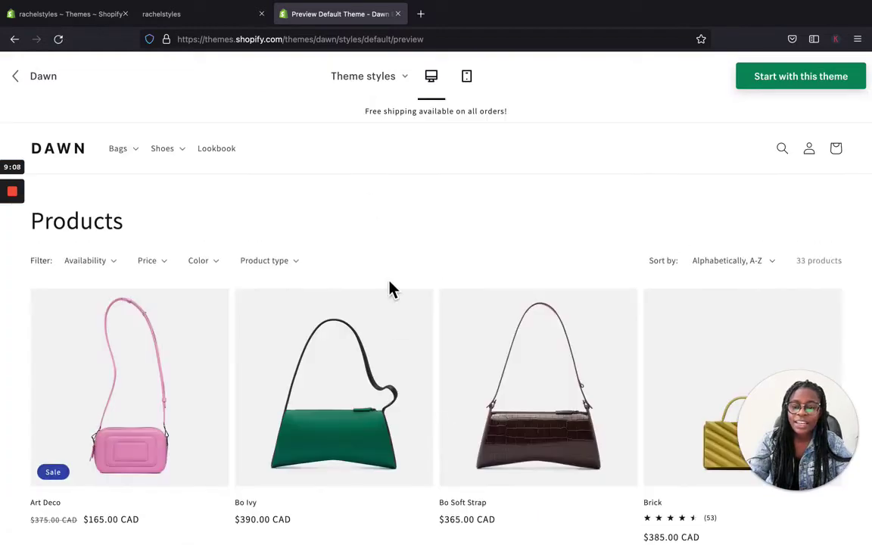
pyautogui.scroll(-3, 389, 290)
pyautogui.scroll(-12, 396, 291)
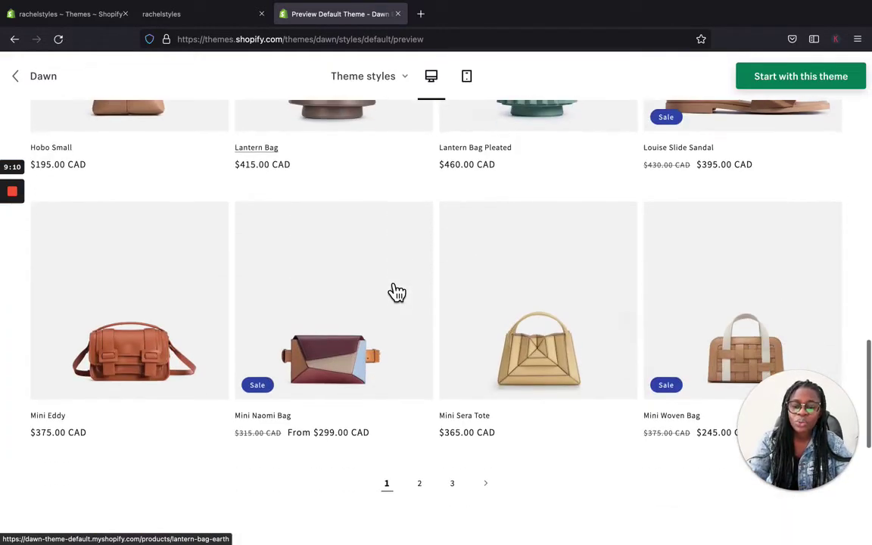
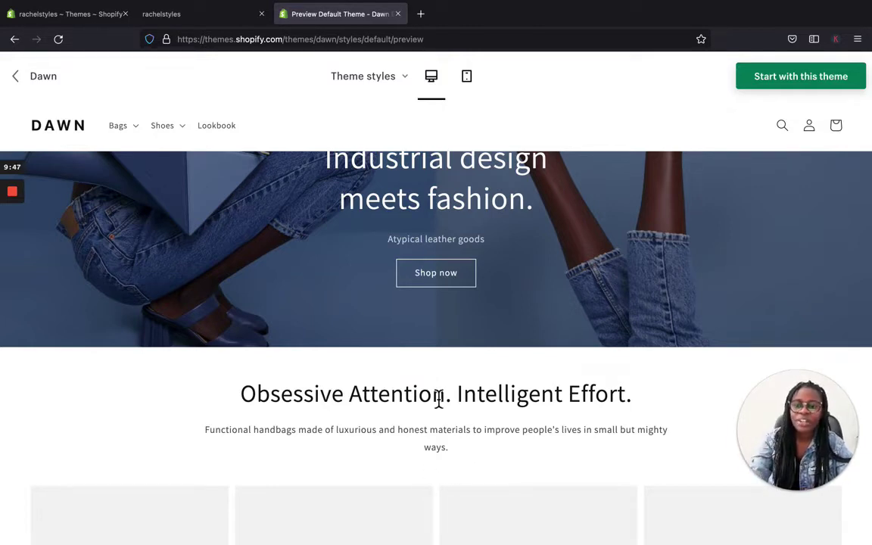
# Examine the demo homepage's "Obsessive Attention. Intelligent Effort." text block and the product grid beneath it
pyautogui.scroll(-5, 439, 399)
pyautogui.scroll(2, 457, 474)
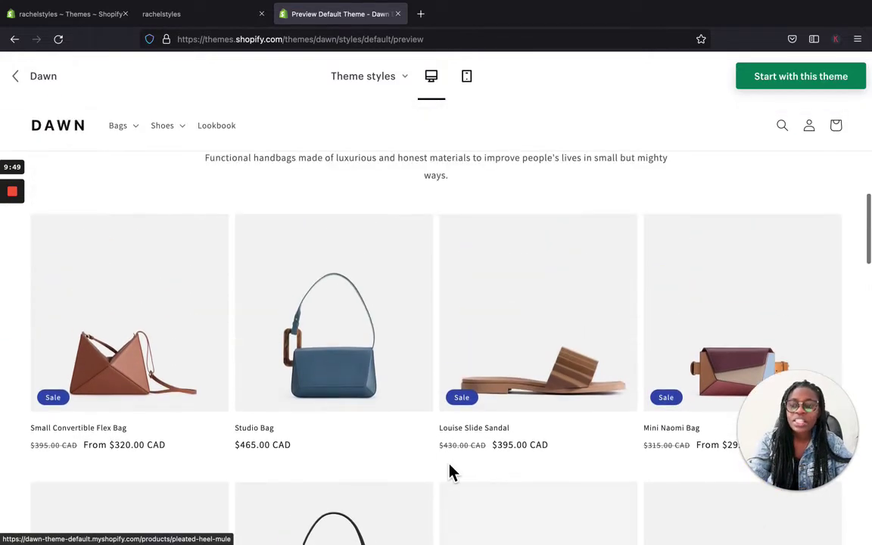
pyautogui.scroll(-4, 457, 474)
pyautogui.scroll(-1, 456, 475)
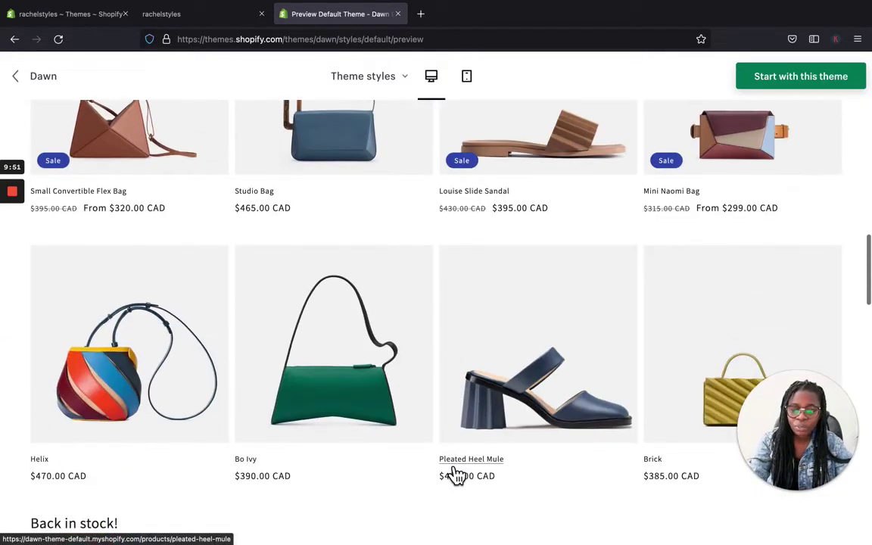
pyautogui.scroll(-2, 453, 471)
pyautogui.scroll(1, 455, 474)
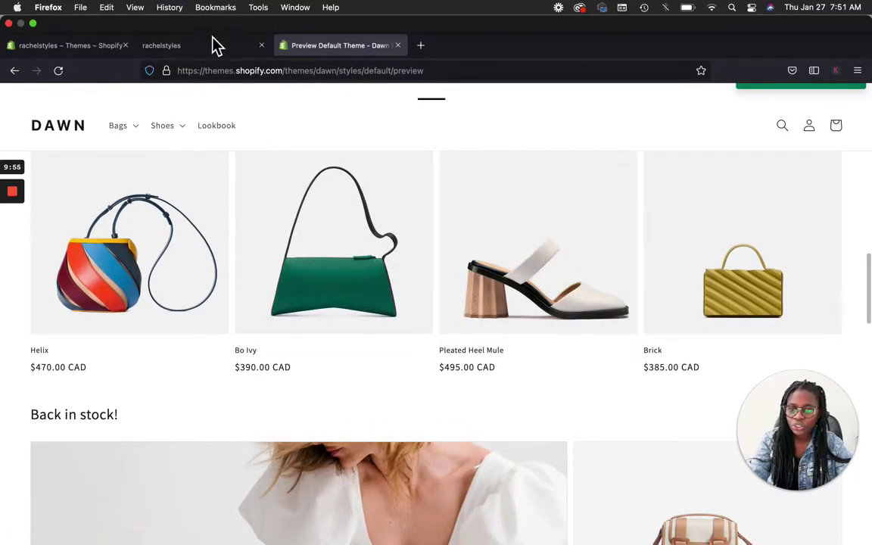
# Review the brand text block and placeholder Featured products section in the new store's preview for comparison
pyautogui.click(212, 45)
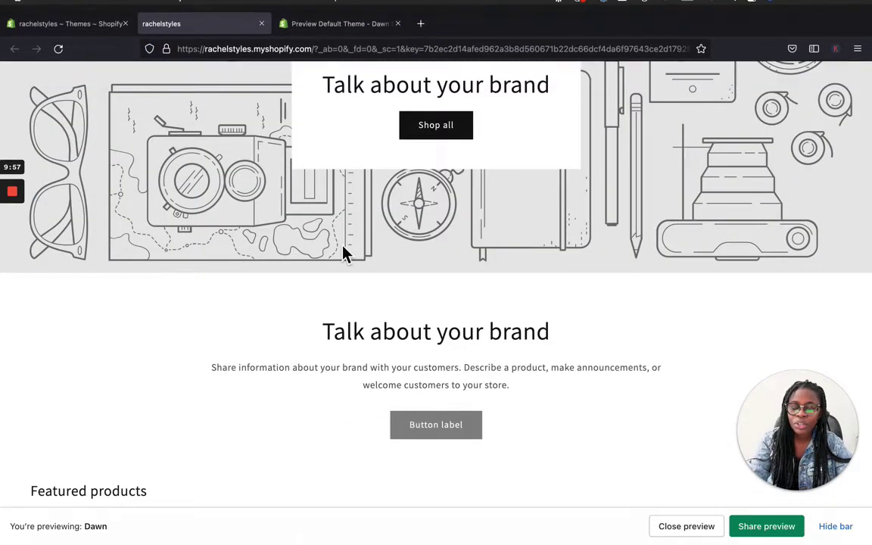
pyautogui.scroll(-10, 482, 258)
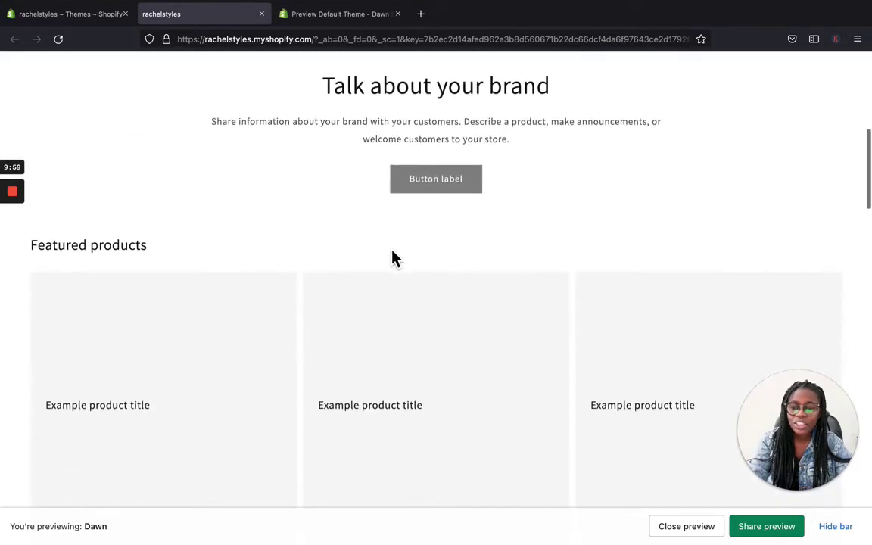
pyautogui.scroll(-4, 210, 349)
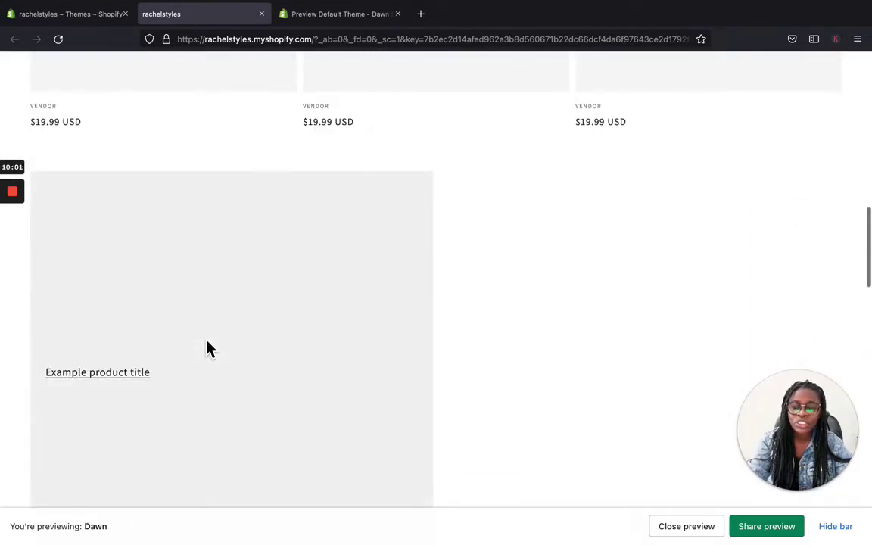
pyautogui.scroll(3, 209, 348)
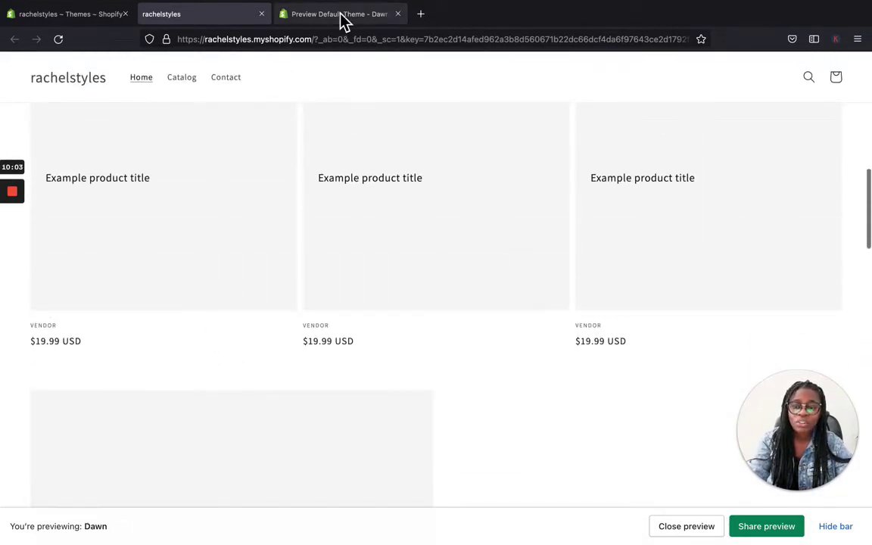
# Return to the demo store and examine its rich text, featured products and "Back in stock!" collage
pyautogui.click(342, 16)
pyautogui.scroll(1, 403, 306)
pyautogui.scroll(5, 404, 305)
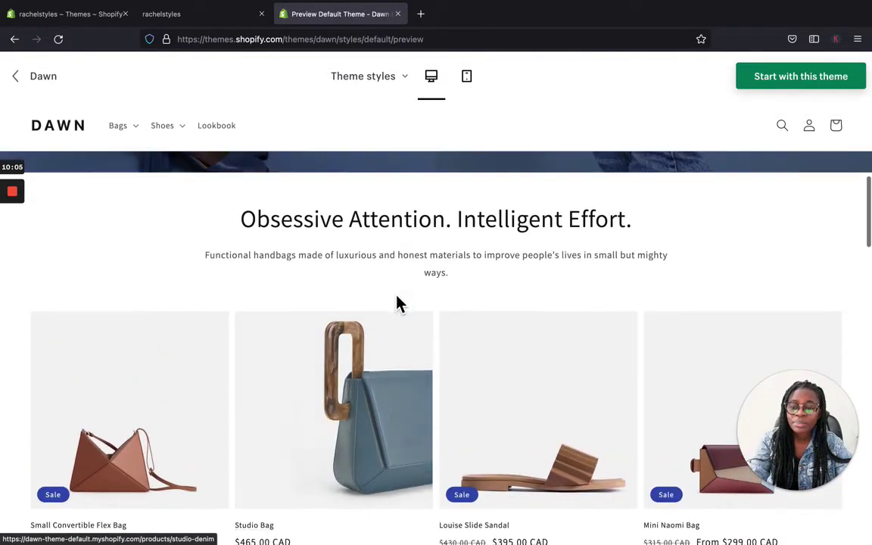
pyautogui.scroll(-2, 403, 306)
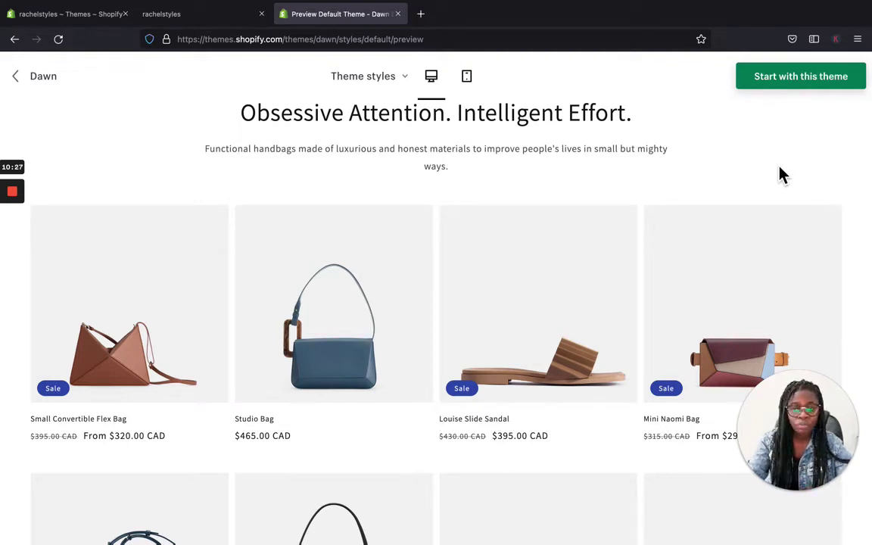
pyautogui.scroll(-1, 695, 195)
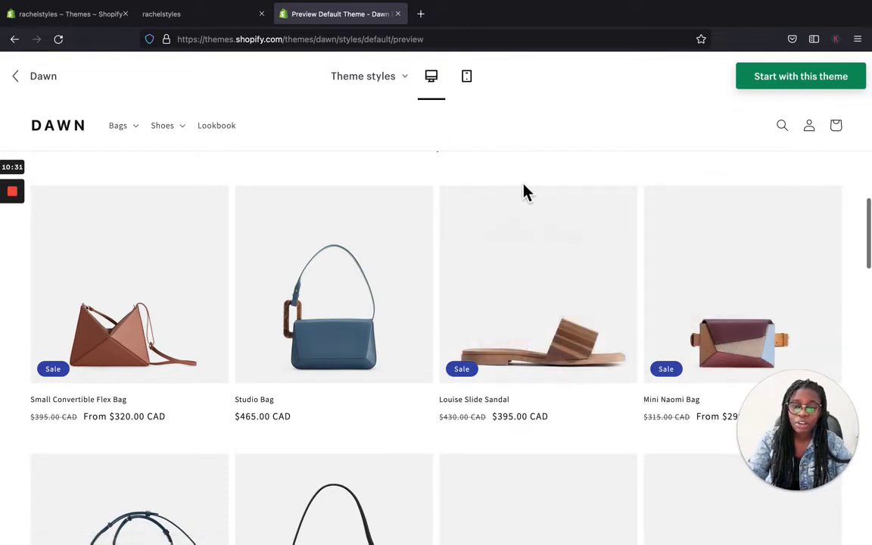
pyautogui.scroll(-5, 340, 208)
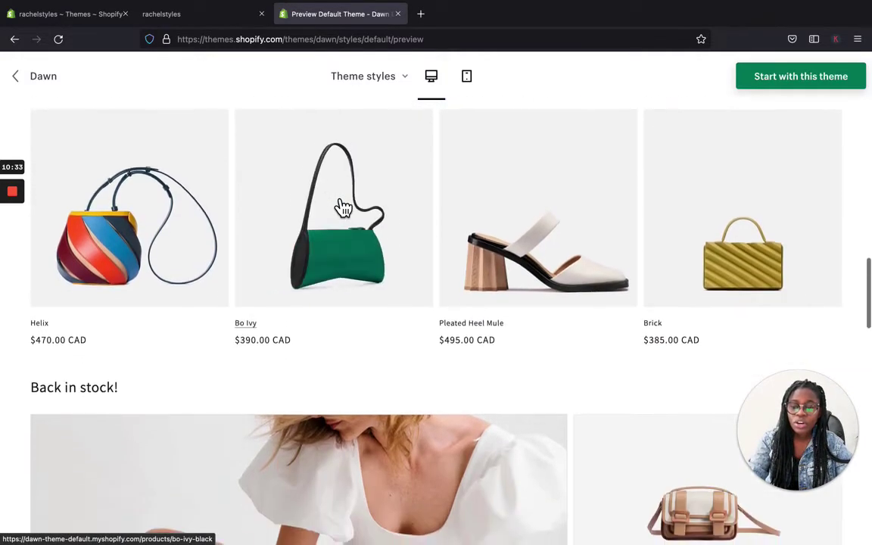
pyautogui.scroll(-5, 327, 231)
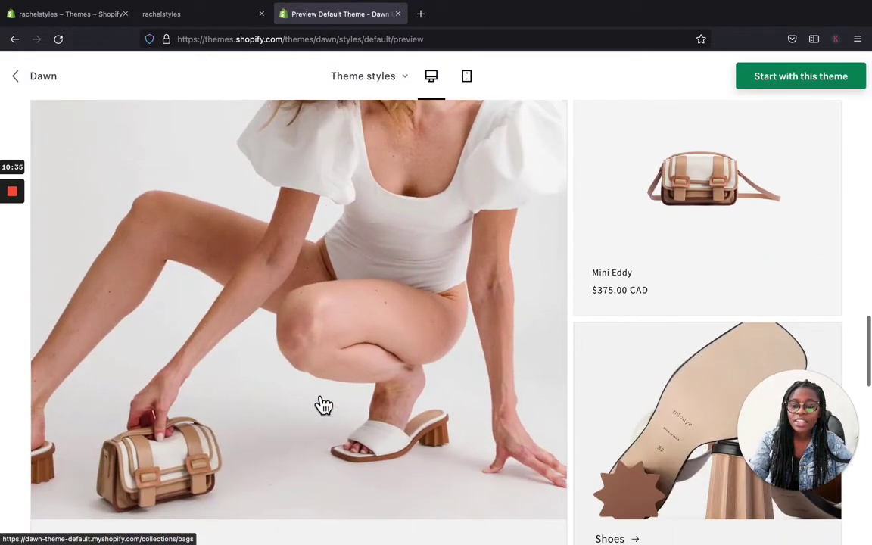
# Examine the Bags, Mini Eddy and Shoes tiles of the demo homepage's "Back in stock!" collage
pyautogui.scroll(1, 325, 424)
pyautogui.scroll(-3, 311, 303)
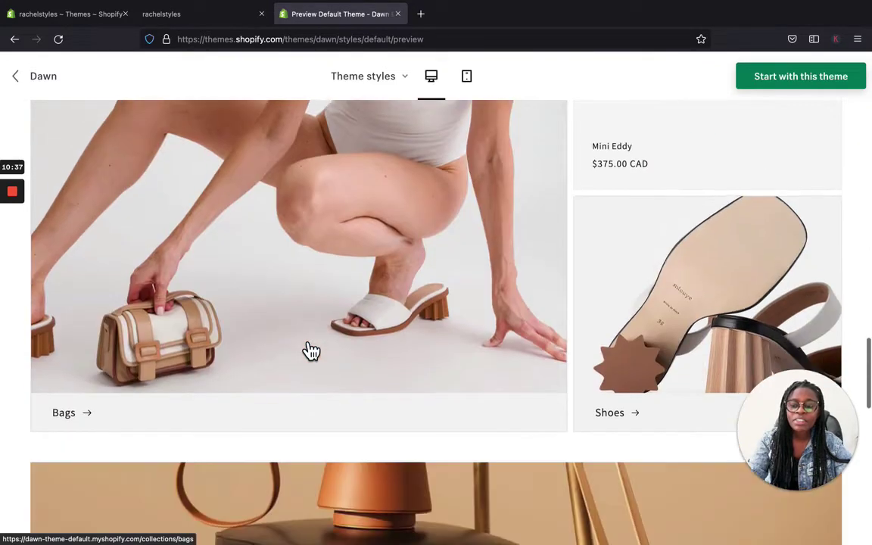
pyautogui.scroll(3, 311, 350)
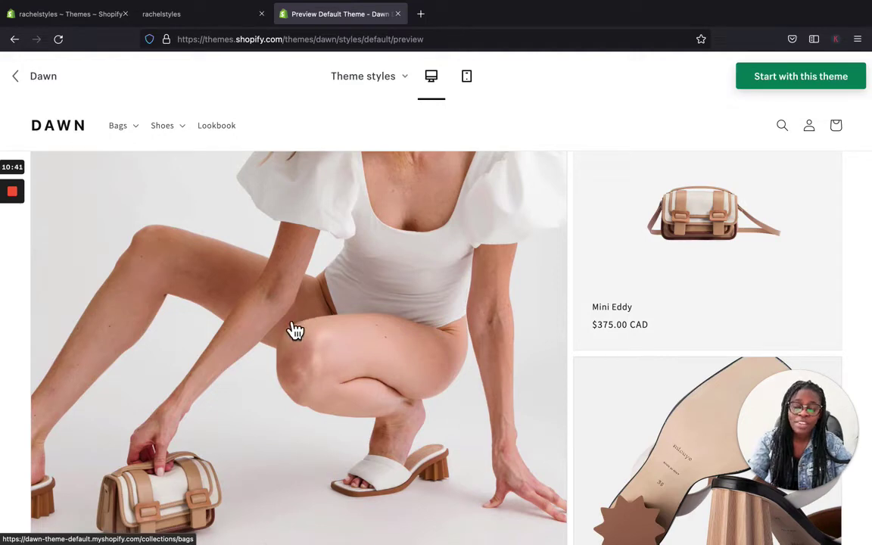
pyautogui.scroll(-1, 413, 360)
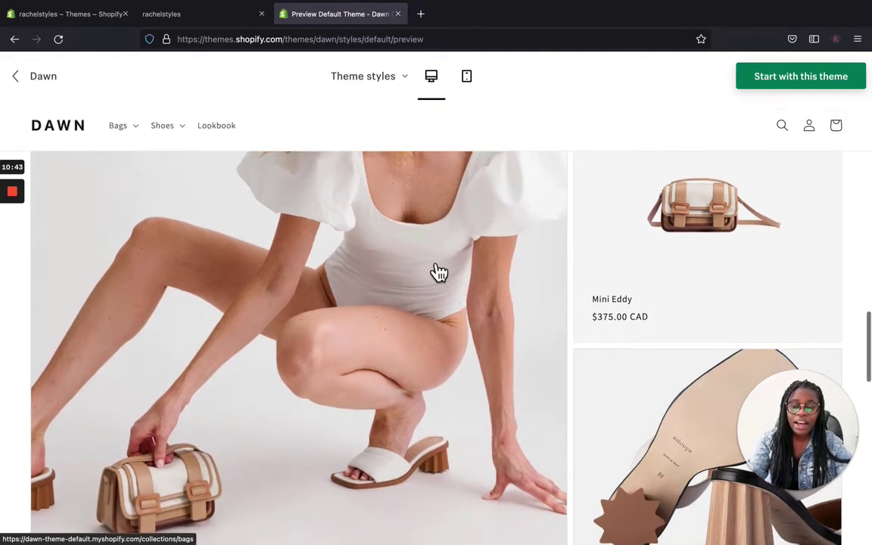
pyautogui.scroll(3, 423, 342)
pyautogui.scroll(-2, 422, 343)
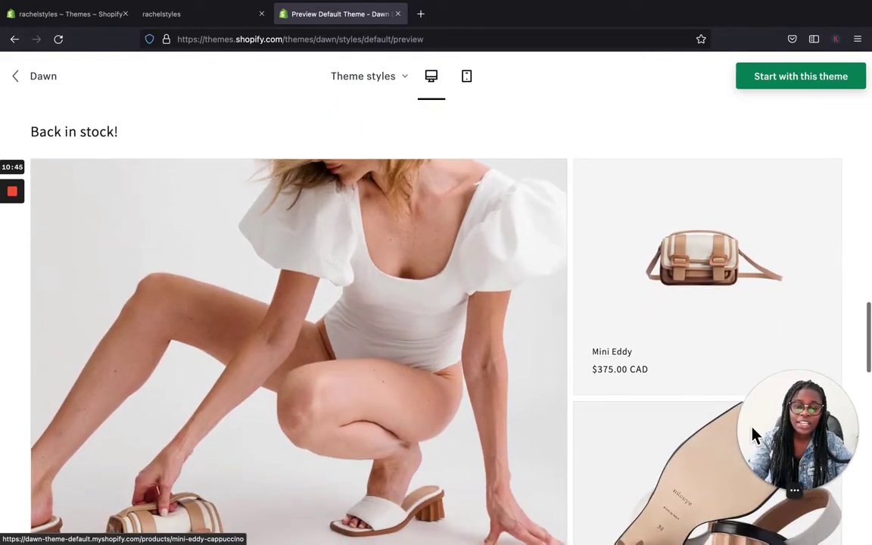
pyautogui.scroll(-2, 693, 445)
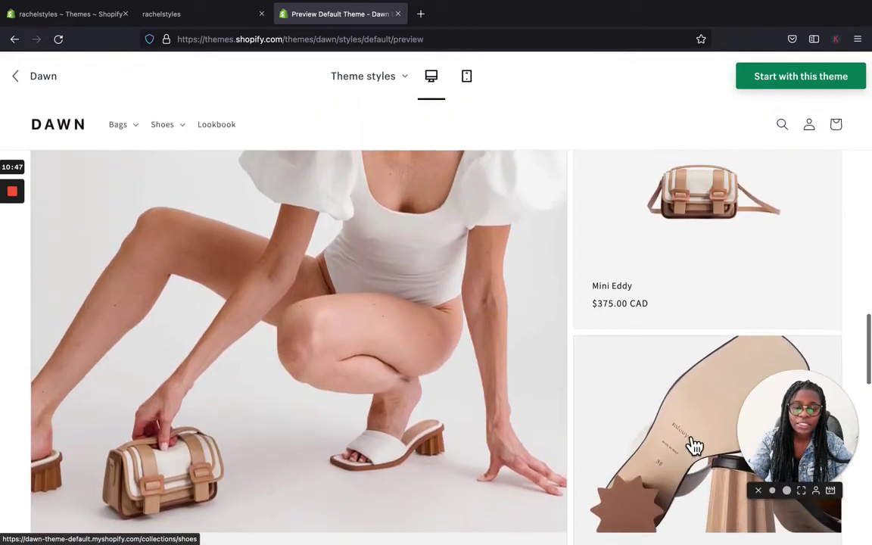
pyautogui.scroll(-1, 693, 445)
# Switch to the new store's preview and review its placeholder Multimedia collage section
pyautogui.click(203, 16)
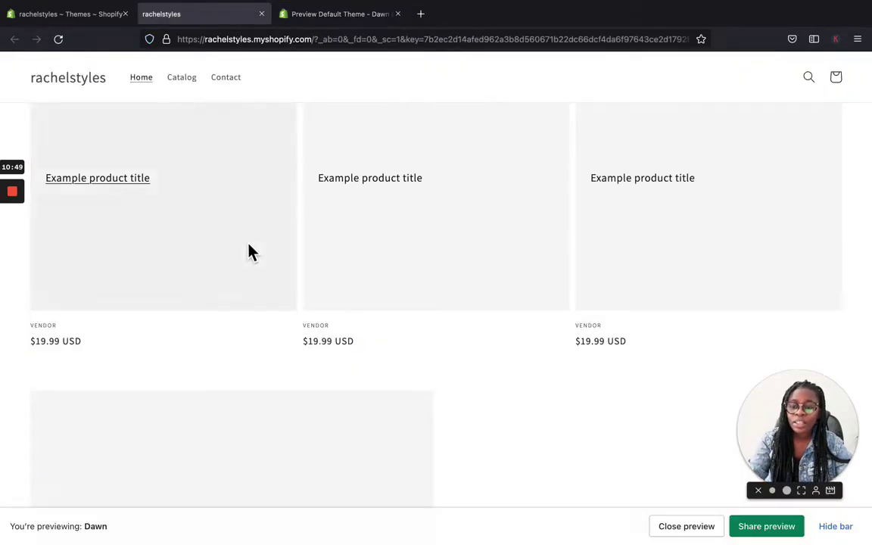
pyautogui.scroll(-6, 251, 252)
pyautogui.scroll(2, 306, 344)
pyautogui.scroll(-2, 306, 344)
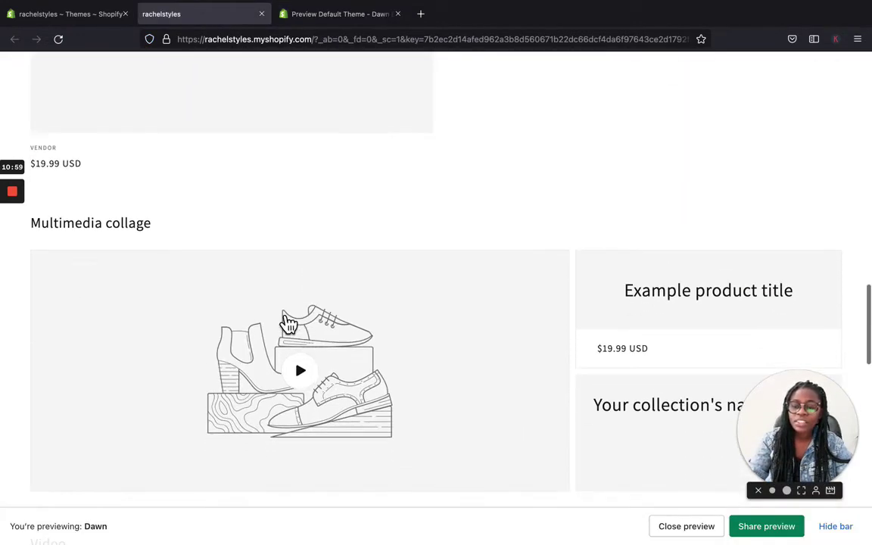
pyautogui.scroll(-3, 289, 323)
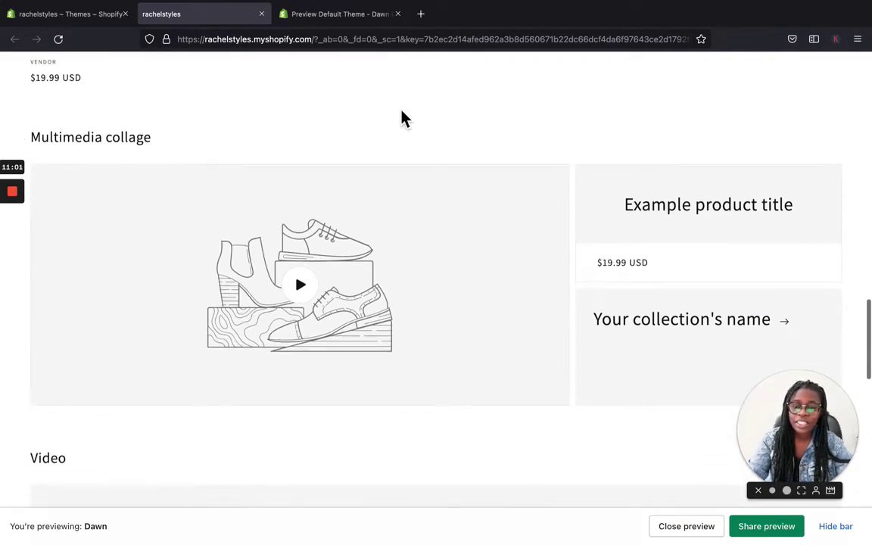
# Go back to the demo store and compare its "Back in stock!" collage with the placeholder collage layout
pyautogui.click(311, 17)
pyautogui.scroll(6, 356, 280)
pyautogui.scroll(-3, 354, 276)
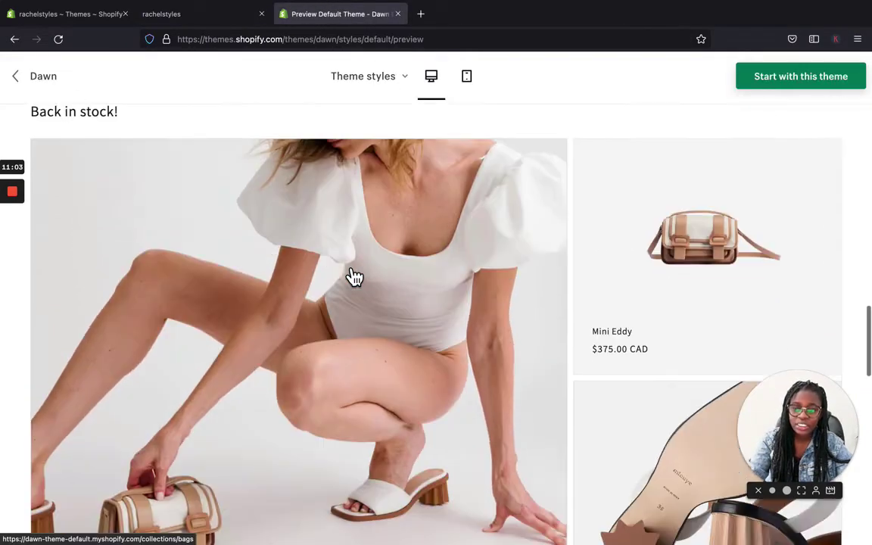
pyautogui.scroll(-1, 354, 276)
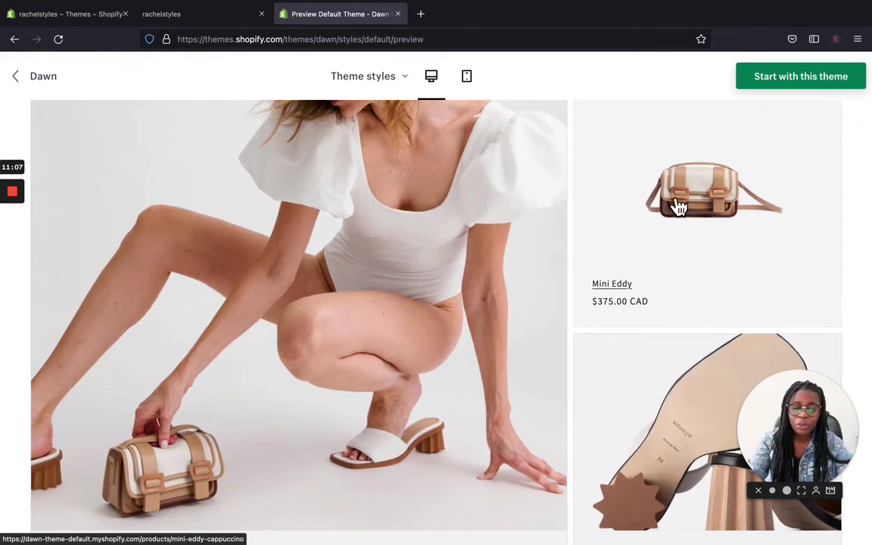
# Review the placeholder Video section beneath the Multimedia collage in the new store's preview
pyautogui.click(208, 14)
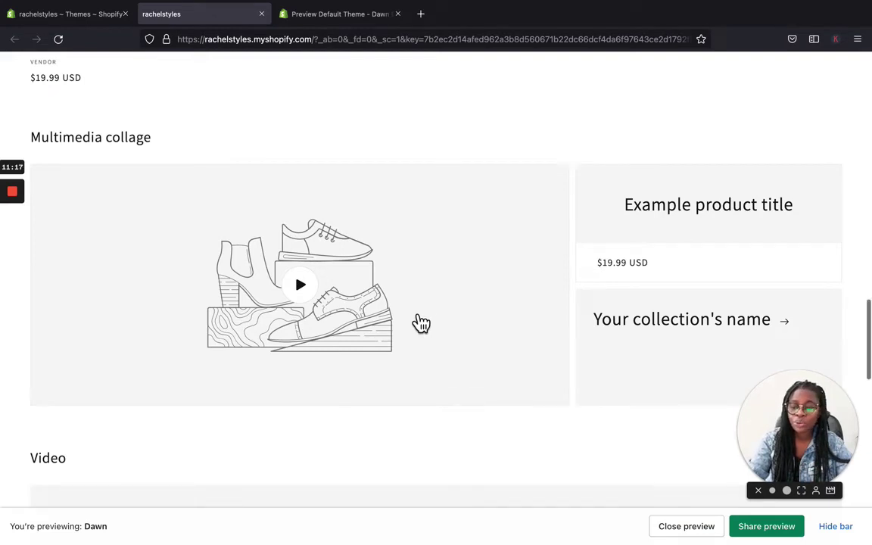
pyautogui.scroll(-5, 421, 324)
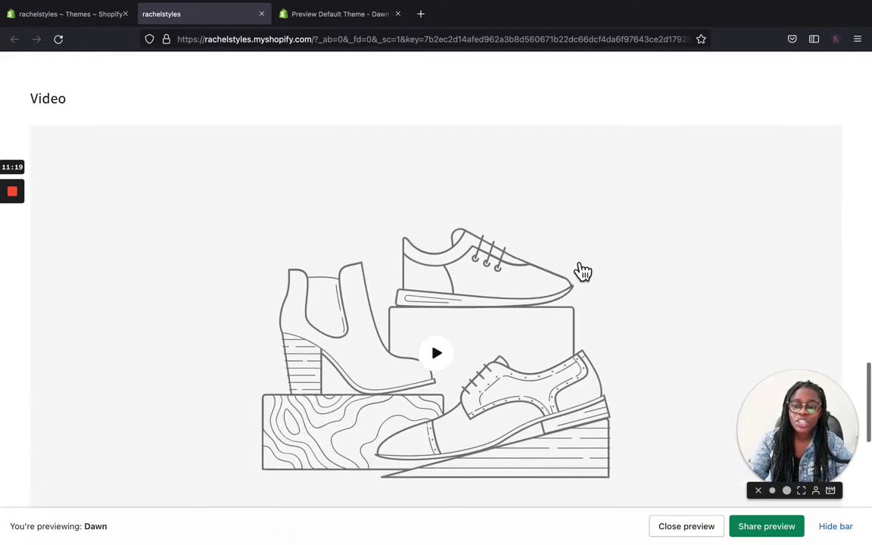
pyautogui.scroll(-1, 582, 272)
pyautogui.scroll(1, 582, 272)
pyautogui.scroll(-2, 582, 273)
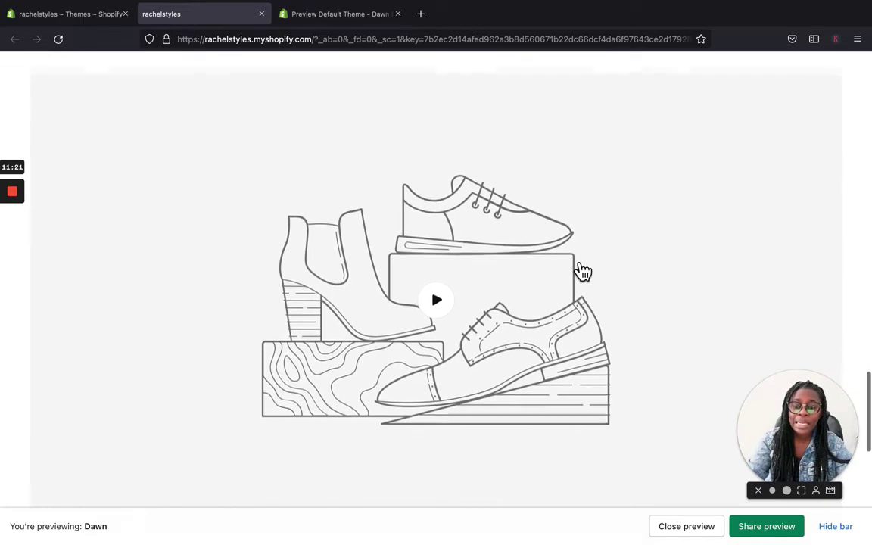
pyautogui.scroll(-2, 582, 271)
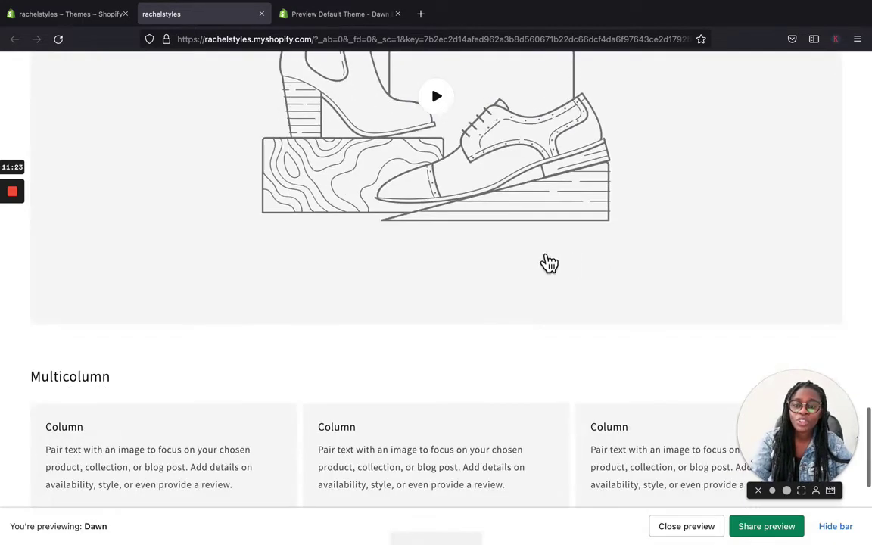
pyautogui.scroll(4, 547, 265)
# Examine the demo homepage's video section and the Refinery29 and The Cut press quotes beneath it
pyautogui.click(338, 16)
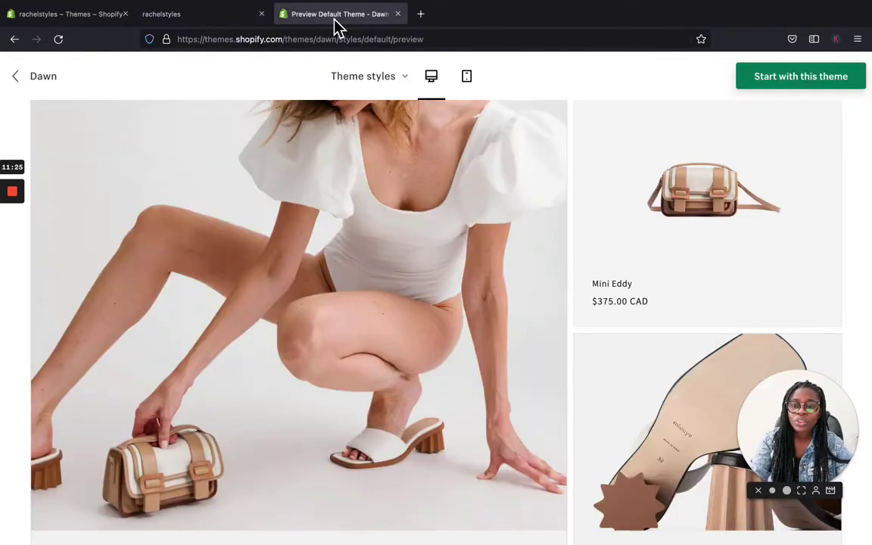
pyautogui.scroll(-6, 408, 306)
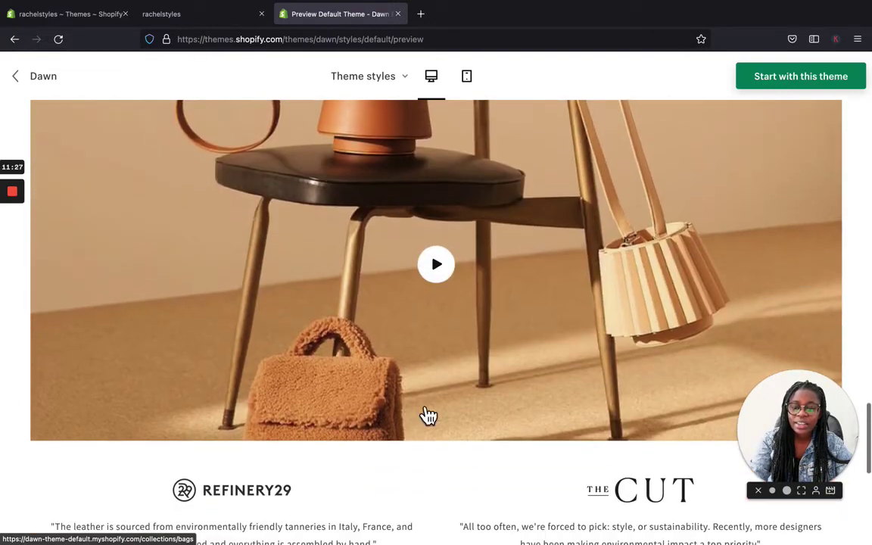
pyautogui.scroll(2, 424, 414)
pyautogui.scroll(-1, 428, 430)
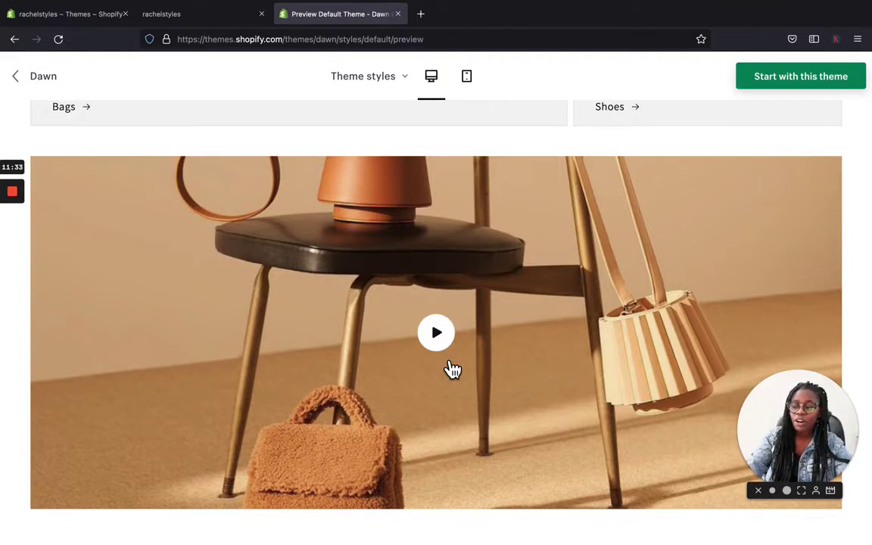
pyautogui.scroll(10, 429, 368)
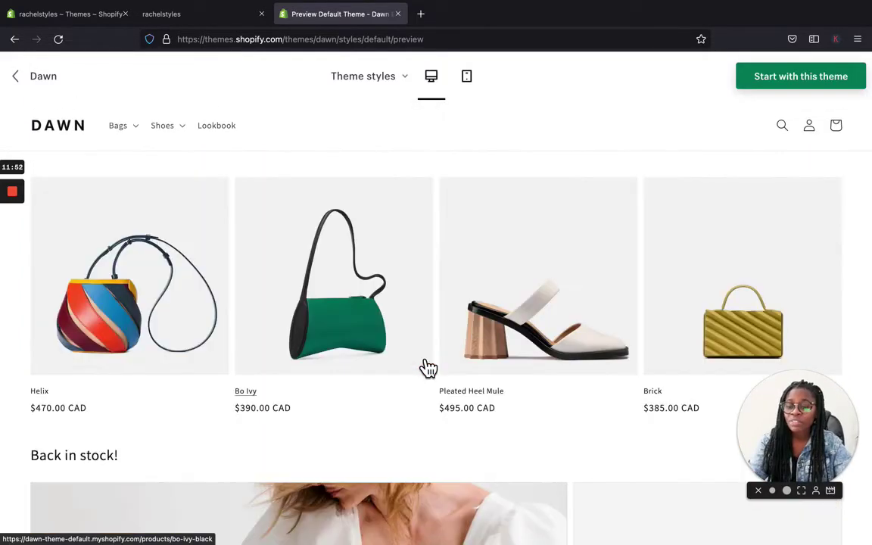
pyautogui.scroll(-10, 429, 369)
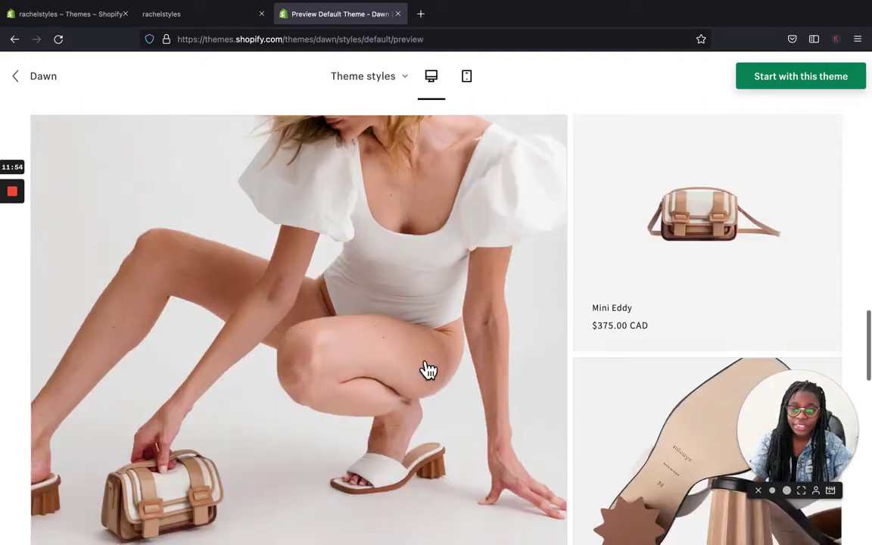
pyautogui.scroll(-4, 428, 371)
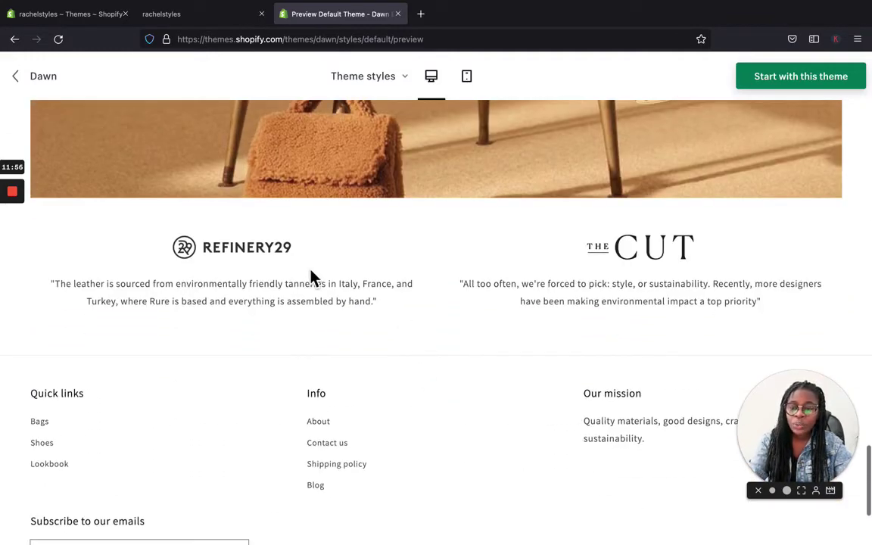
# Review the placeholder Multicolumn section below the Video section in the new store's preview
pyautogui.click(202, 17)
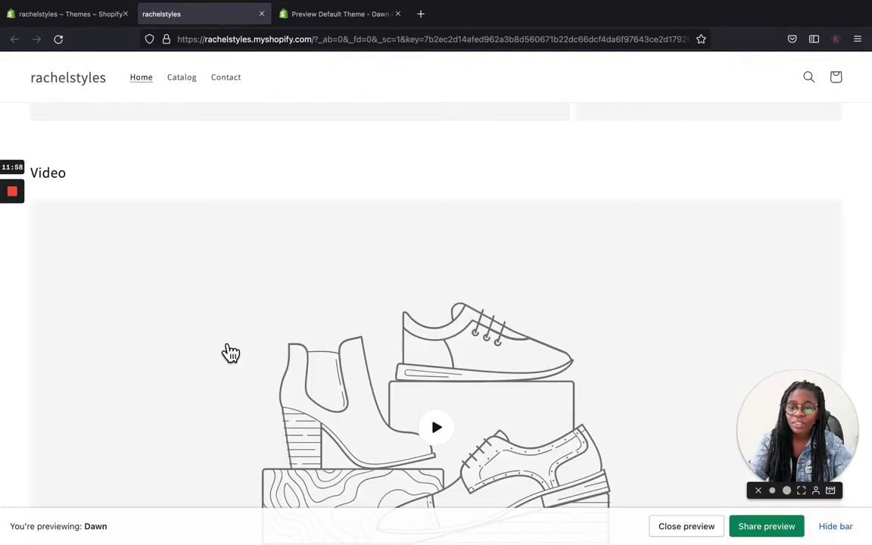
pyautogui.scroll(-5, 238, 386)
pyautogui.scroll(-1, 237, 387)
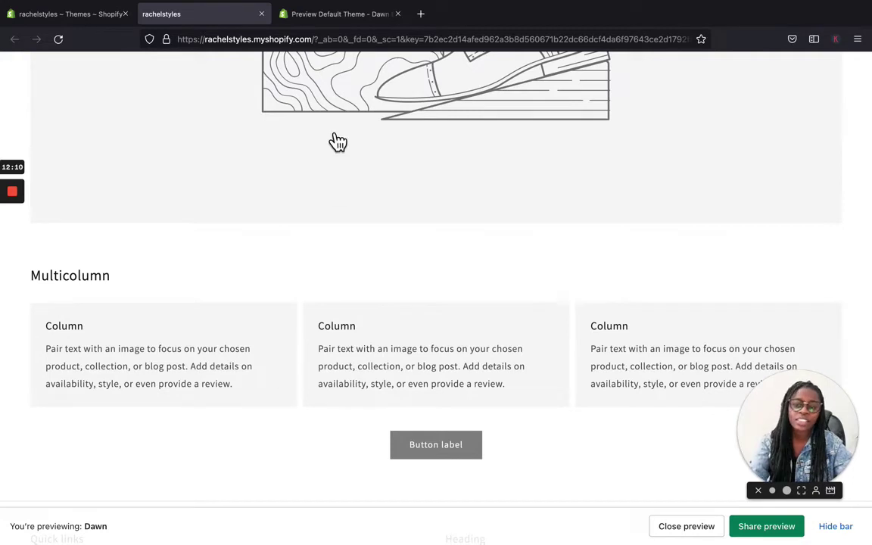
# Examine the demo store's two-column press quotes and its footer with Quick links, Info and Our mission
pyautogui.click(341, 20)
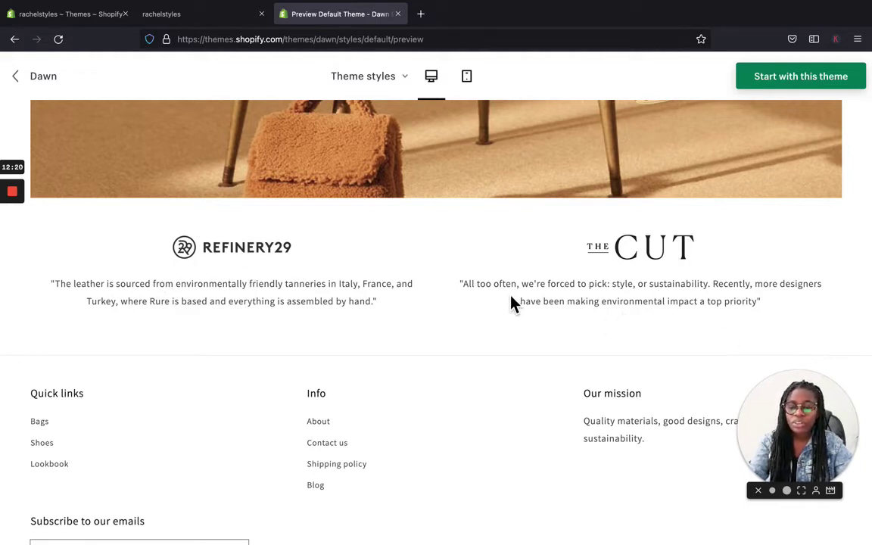
pyautogui.scroll(-1, 513, 303)
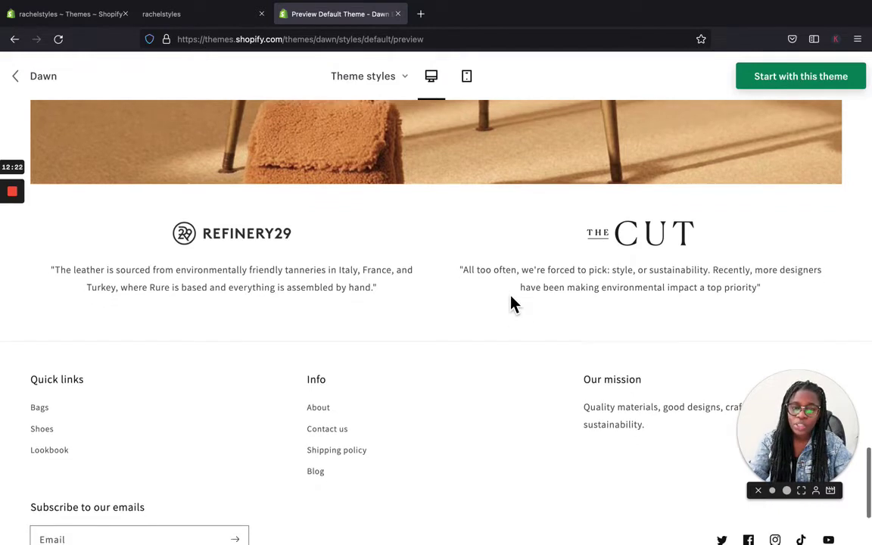
pyautogui.scroll(-3, 292, 367)
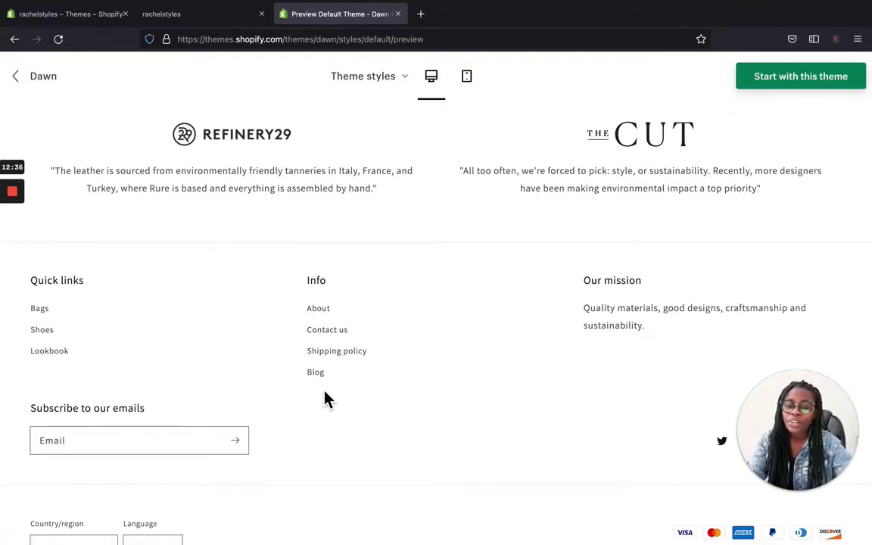
pyautogui.scroll(-1, 325, 399)
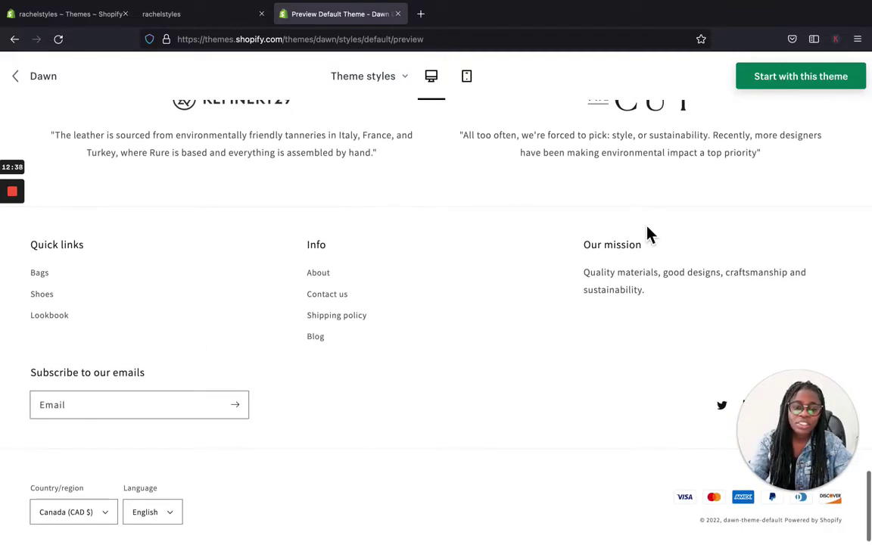
# Compare the new store's default footer with the demo footer's link menus, email signup, payment icons and social media icons
pyautogui.click(198, 13)
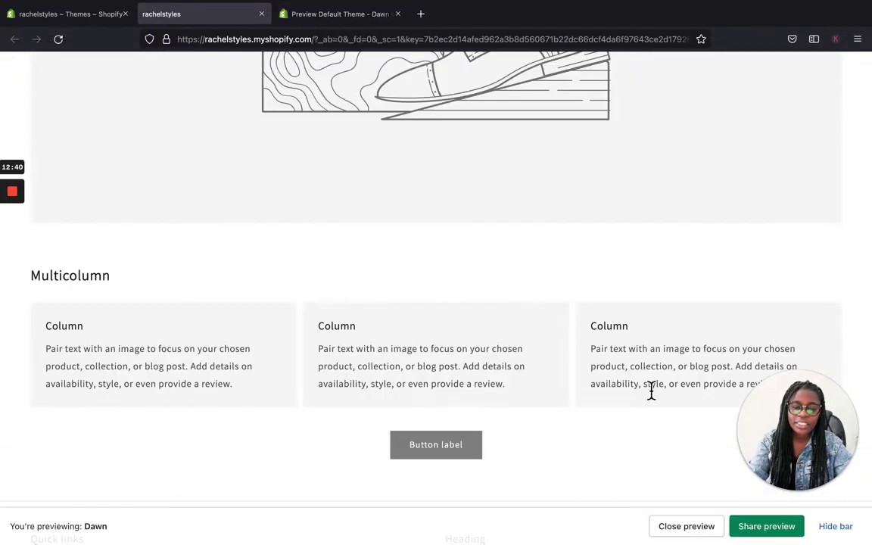
pyautogui.scroll(-5, 651, 391)
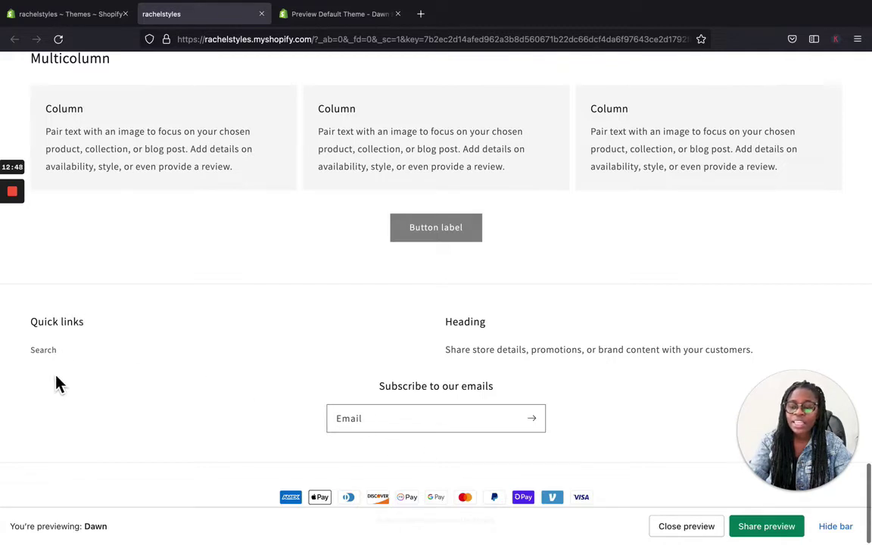
pyautogui.click(334, 17)
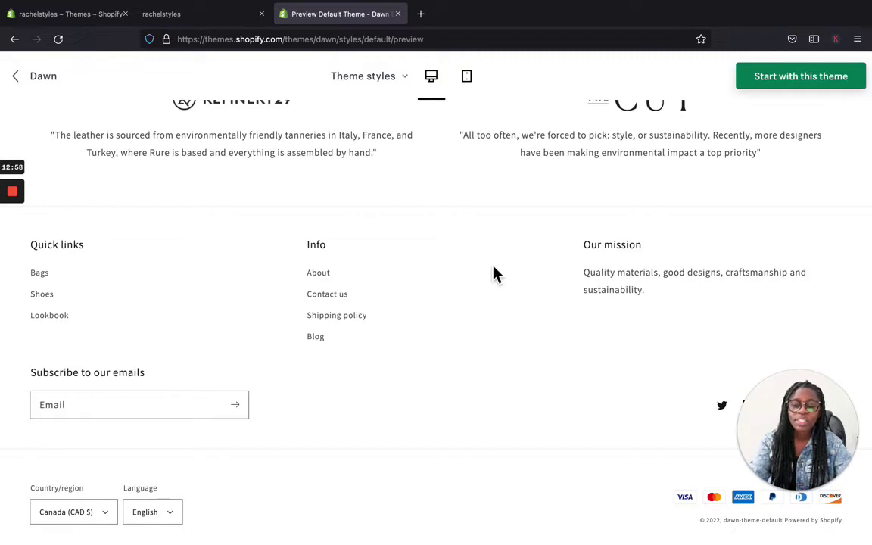
pyautogui.scroll(-1, 592, 399)
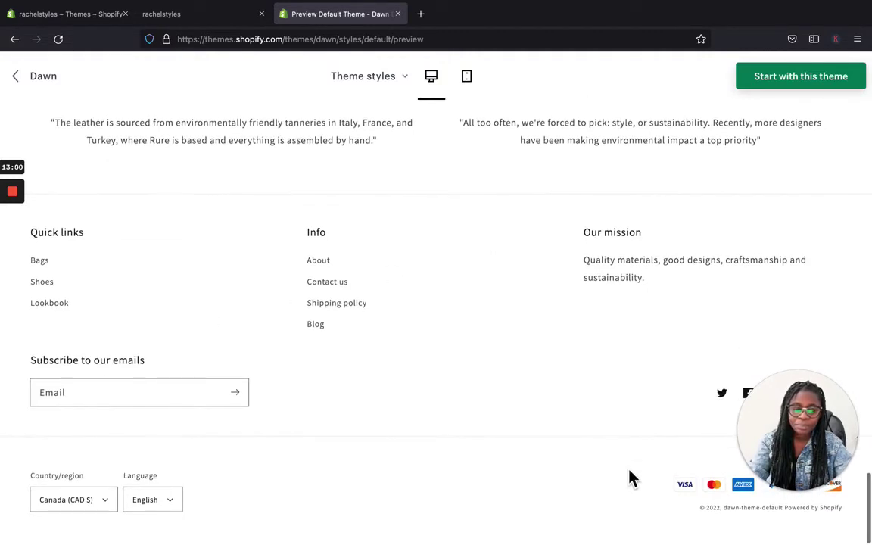
pyautogui.scroll(1, 630, 477)
pyautogui.scroll(-1, 727, 507)
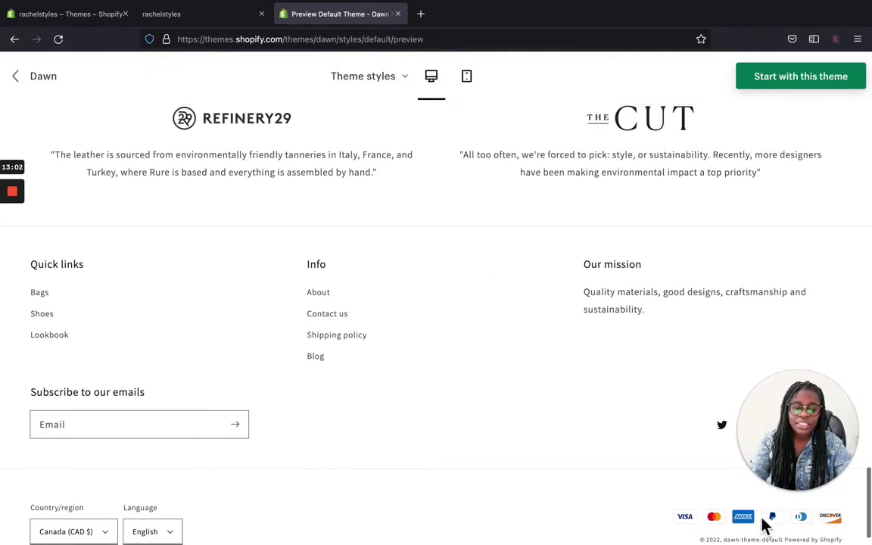
pyautogui.scroll(2, 731, 536)
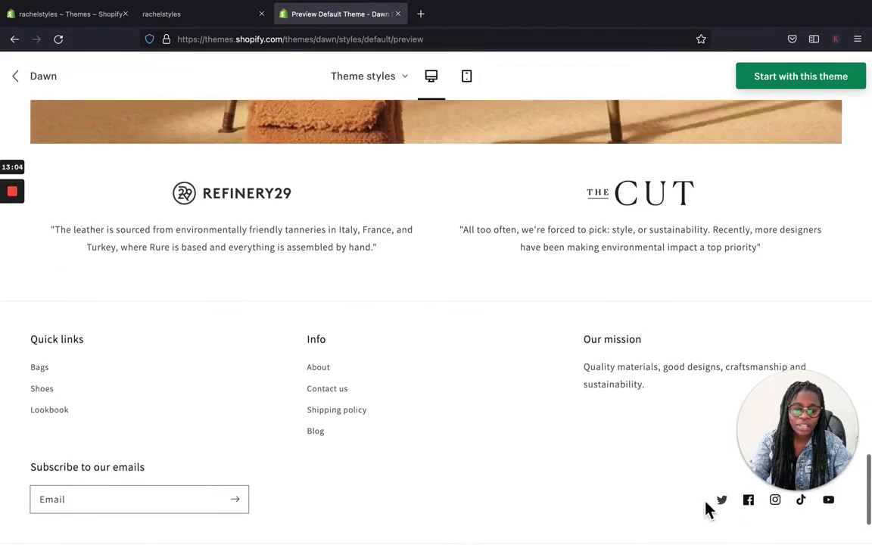
pyautogui.scroll(1, 744, 529)
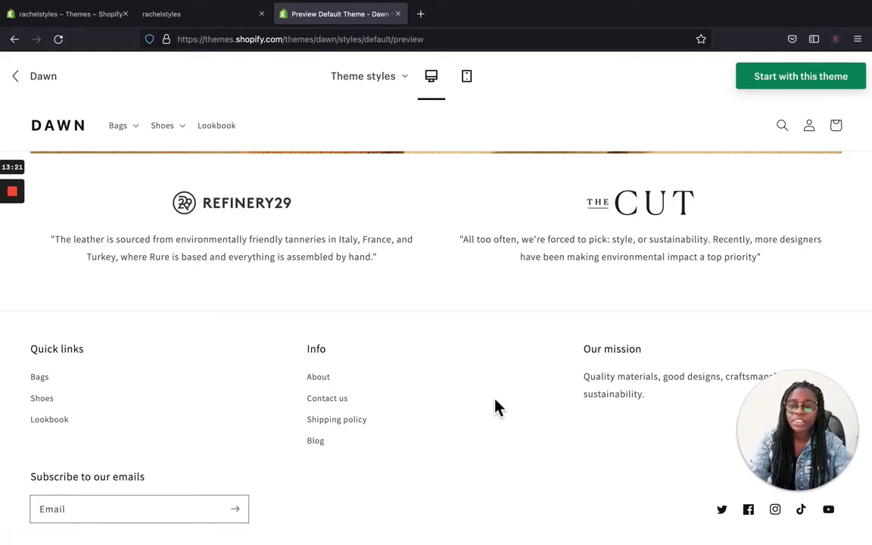
# Close the new store's preview and the Dawn demo store to return to the admin's Themes page
pyautogui.click(201, 17)
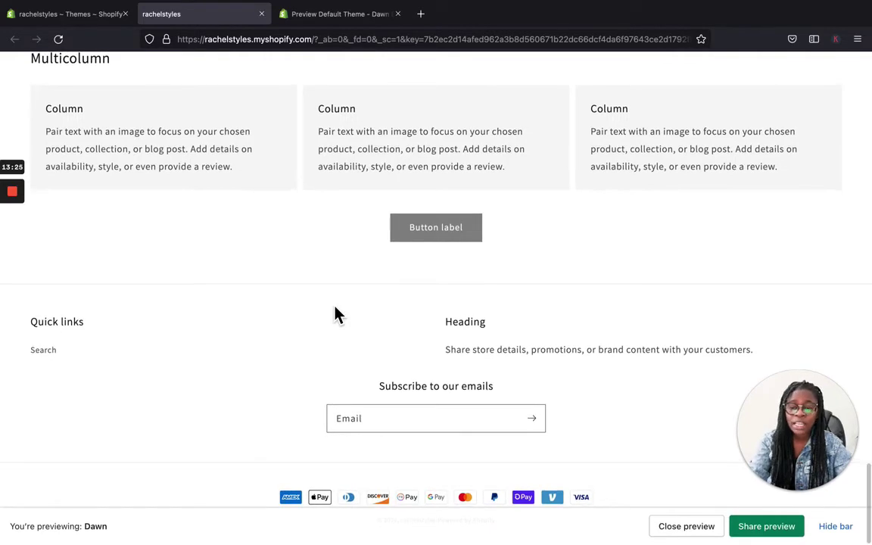
pyautogui.click(262, 13)
pyautogui.click(261, 14)
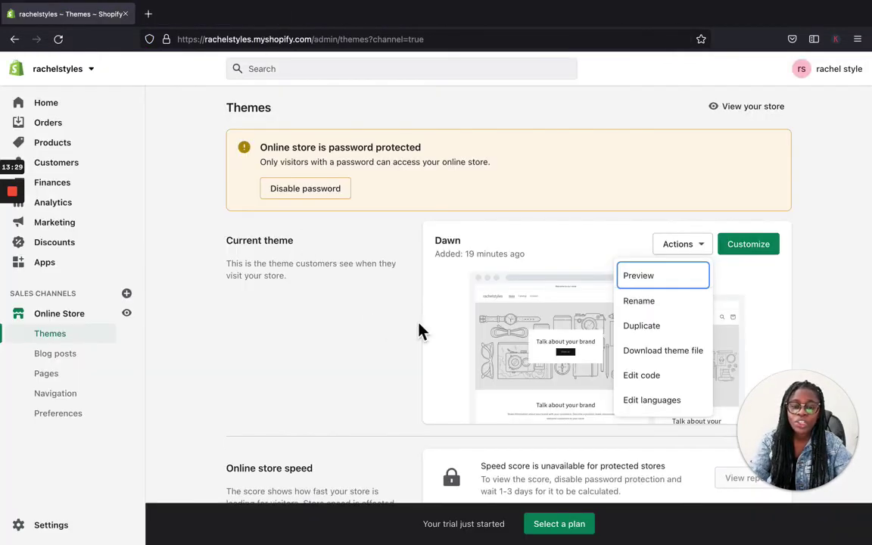
# Open the current Dawn theme in the theme editor for customization
pyautogui.click(569, 250)
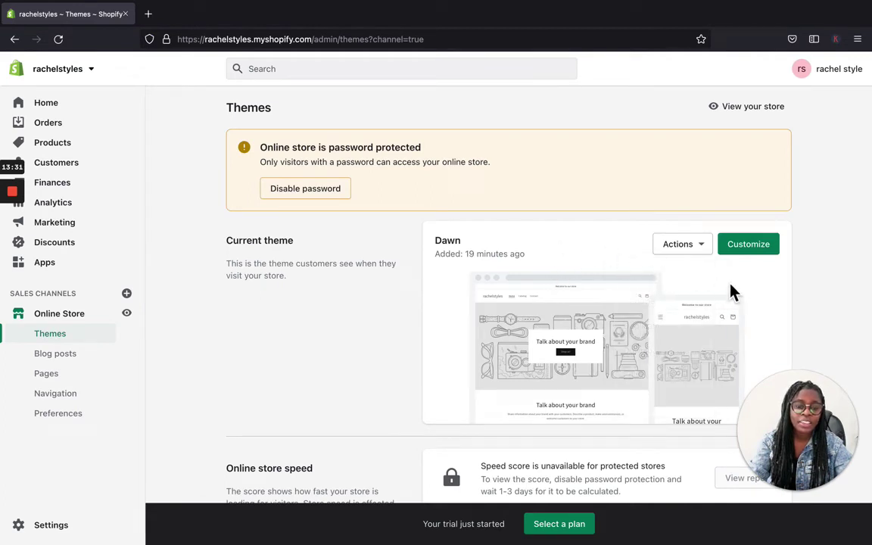
pyautogui.click(749, 252)
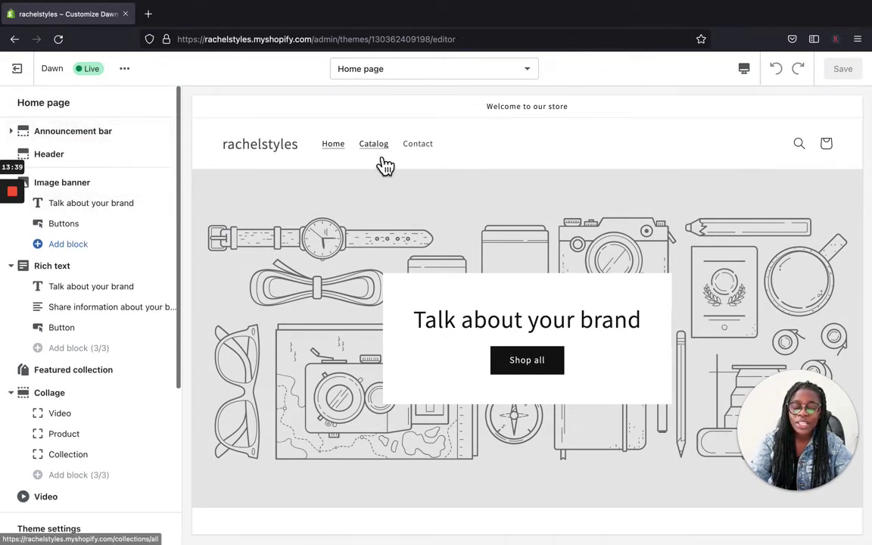
# Change the announcement bar's message text to "hey welcome"
pyautogui.click(71, 135)
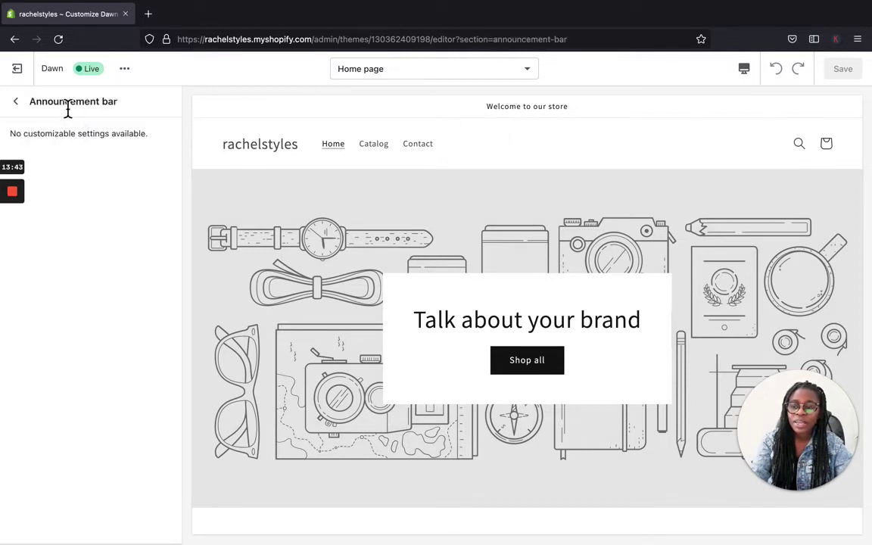
pyautogui.click(15, 102)
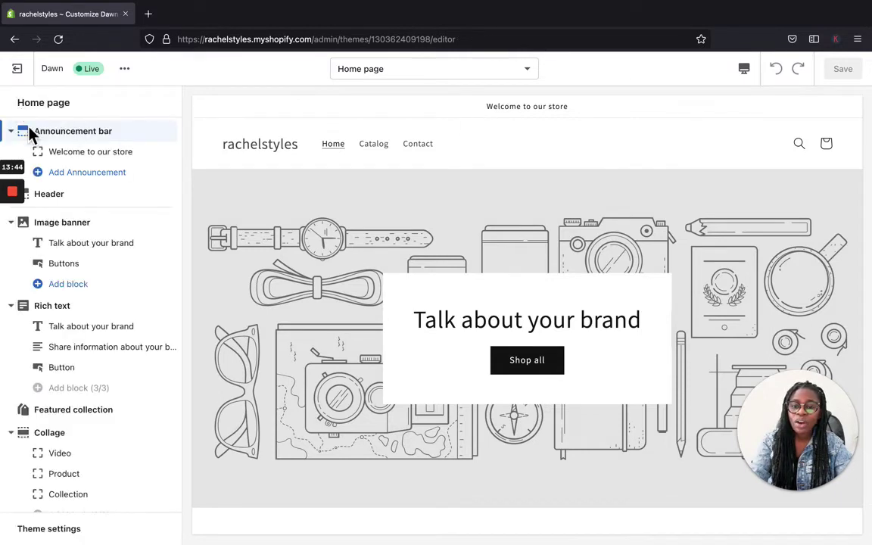
pyautogui.click(86, 152)
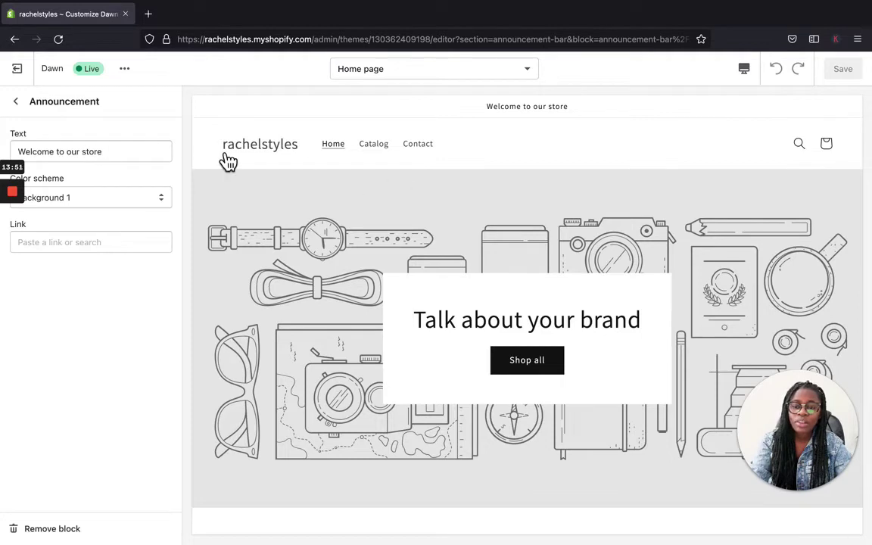
pyautogui.moveTo(128, 156); pyautogui.dragTo(4, 151)
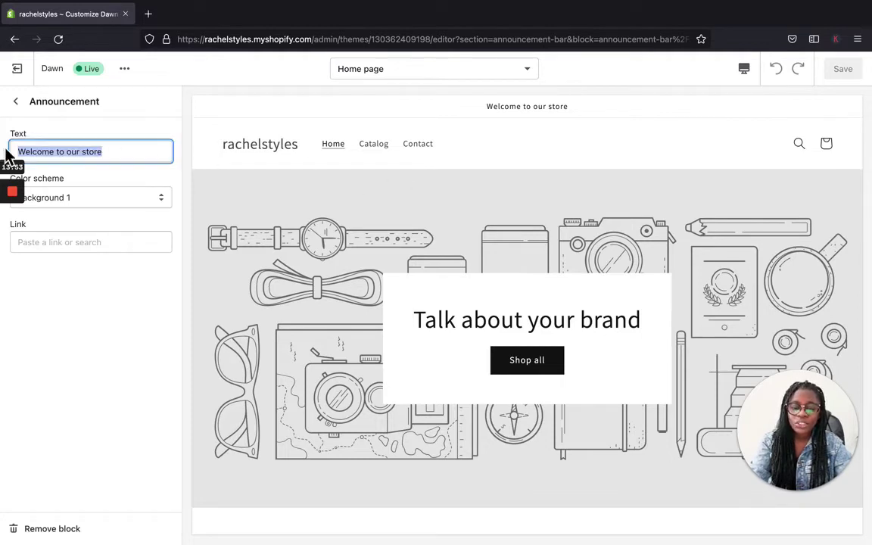
pyautogui.write('hey')
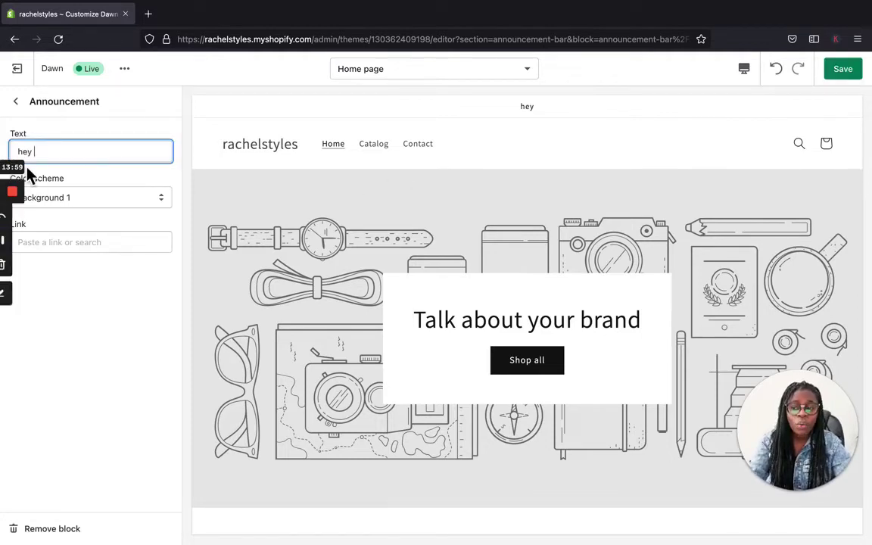
pyautogui.write(' wel')
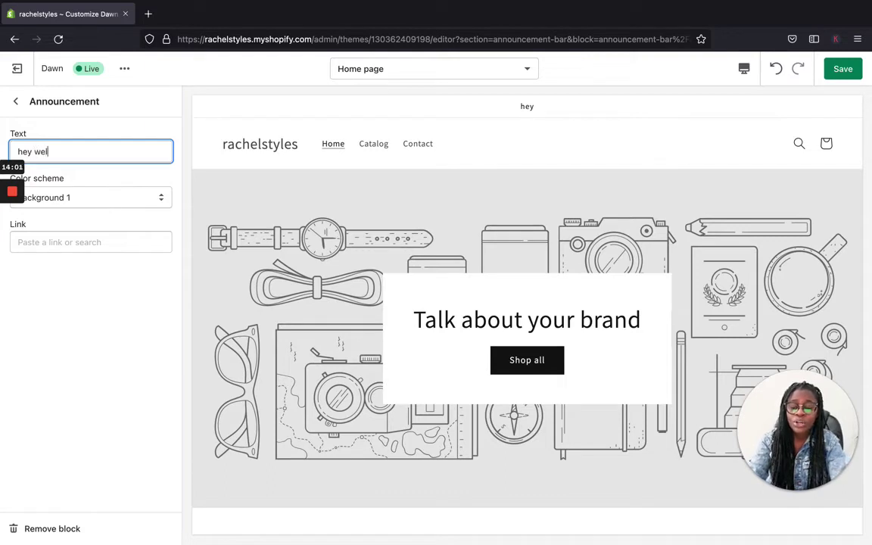
pyautogui.write('come')
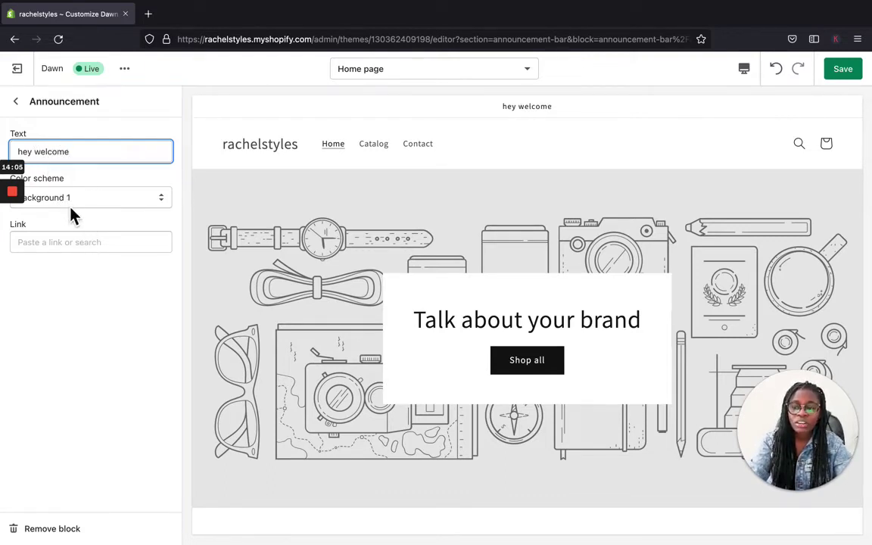
# Look through the announcement's link destinations, including Pages, and return to the section list without choosing one
pyautogui.click(82, 245)
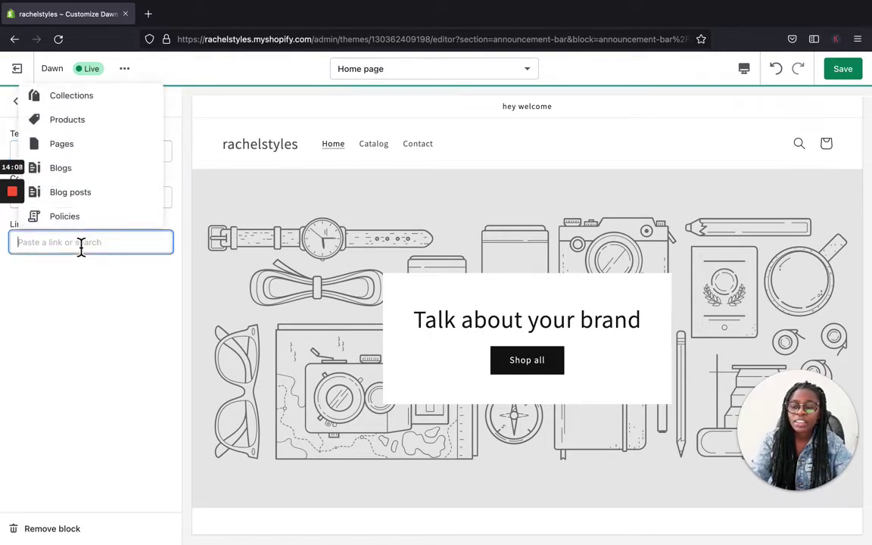
pyautogui.click(70, 150)
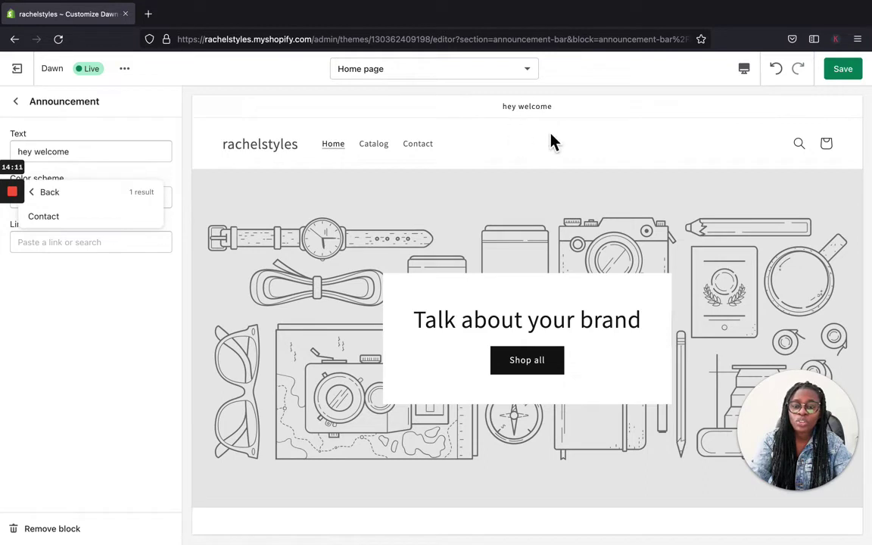
pyautogui.click(21, 110)
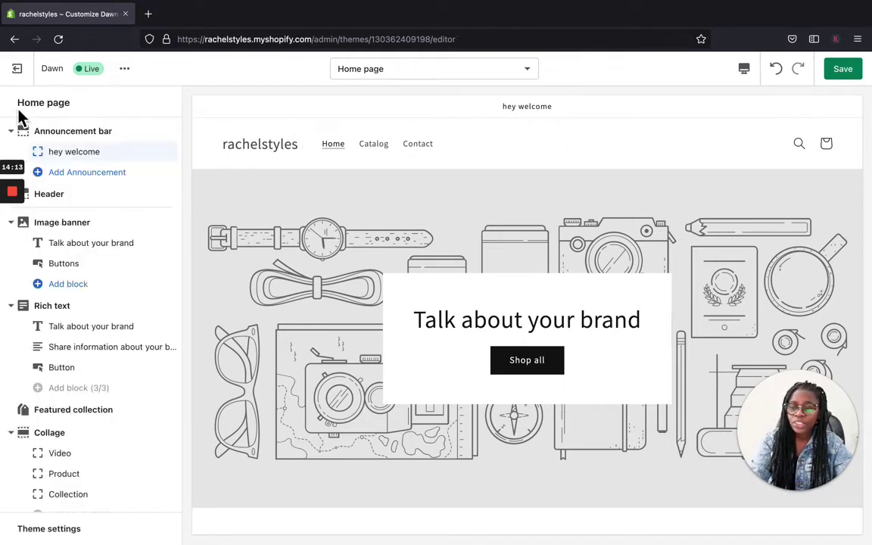
# Review the Header section's settings for color scheme, logo, menu, separator line and sticky header, and return to the section list
pyautogui.click(79, 205)
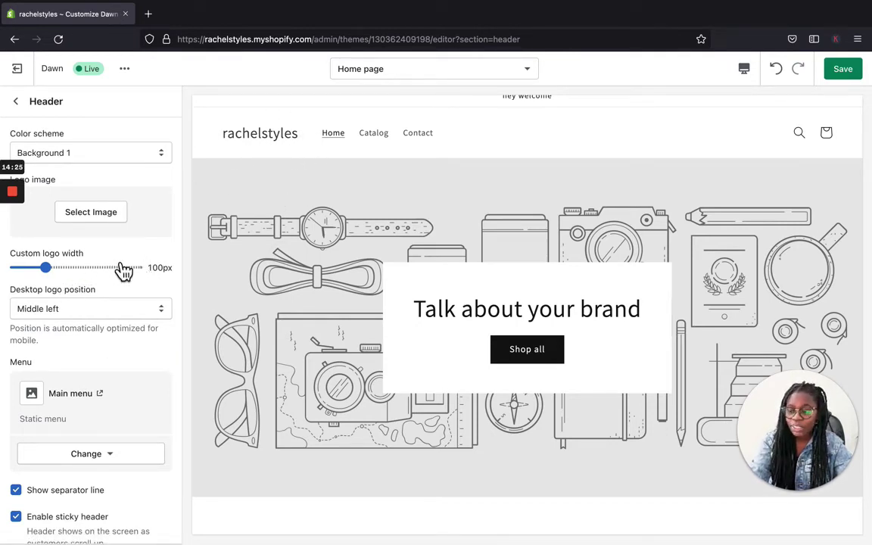
pyautogui.scroll(-1, 123, 271)
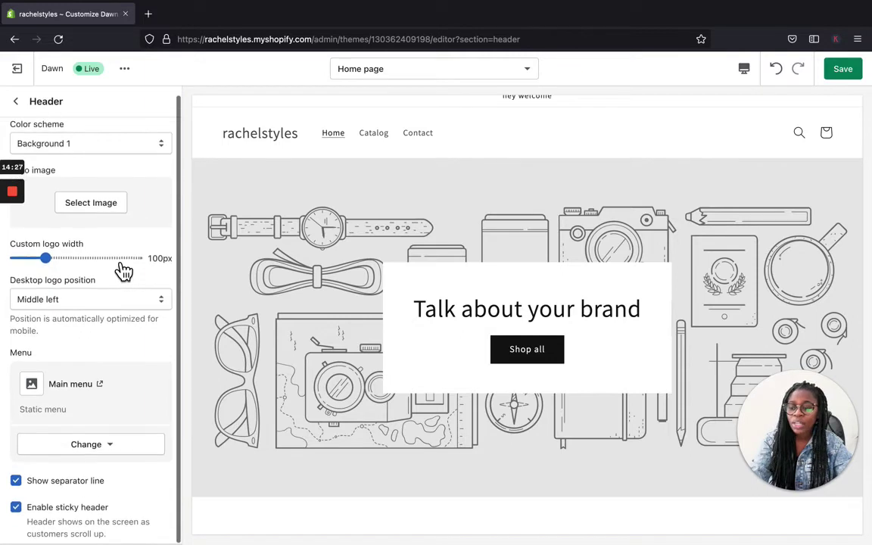
pyautogui.click(16, 101)
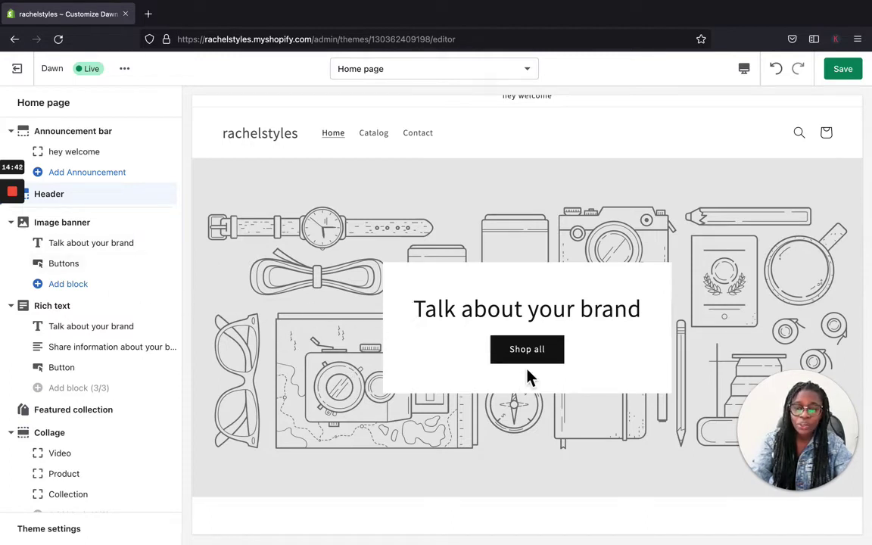
# Examine the Rich text section in the preview and review its heading block's text and size settings
pyautogui.scroll(-1, 451, 371)
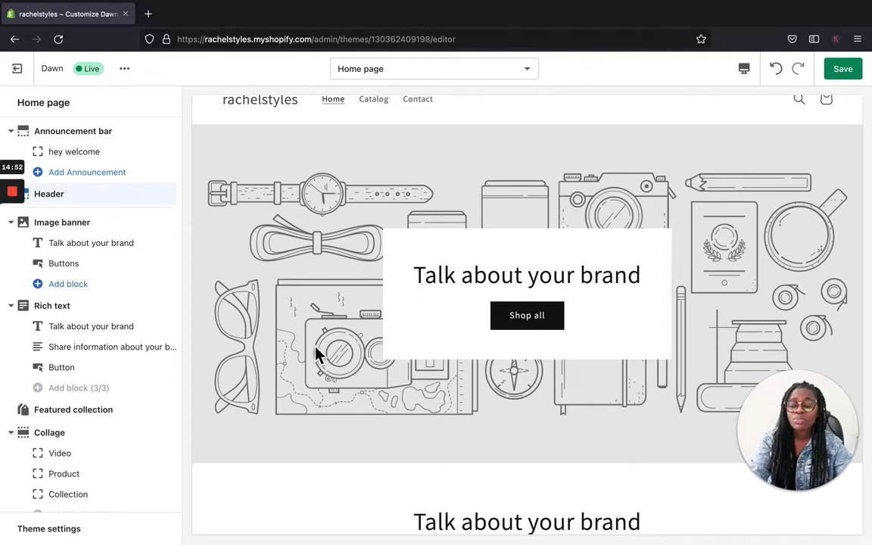
pyautogui.scroll(-2, 331, 394)
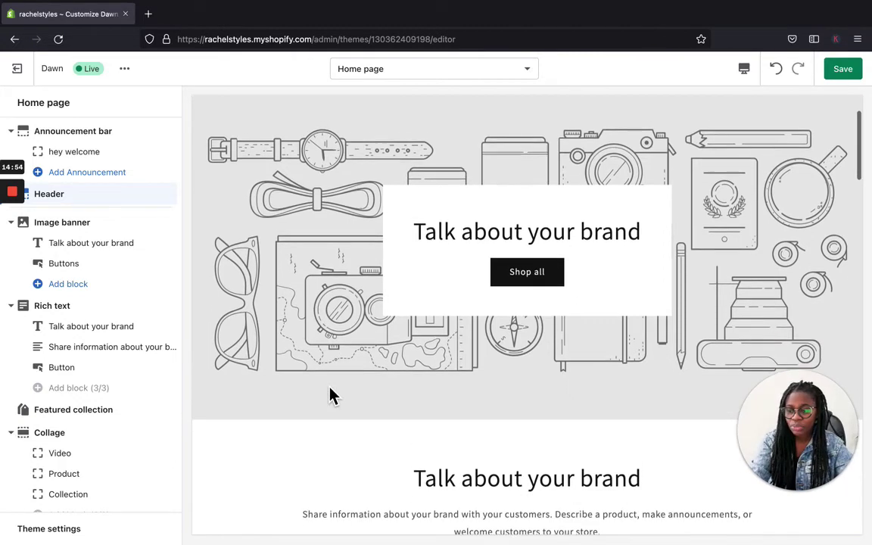
pyautogui.scroll(-2, 171, 409)
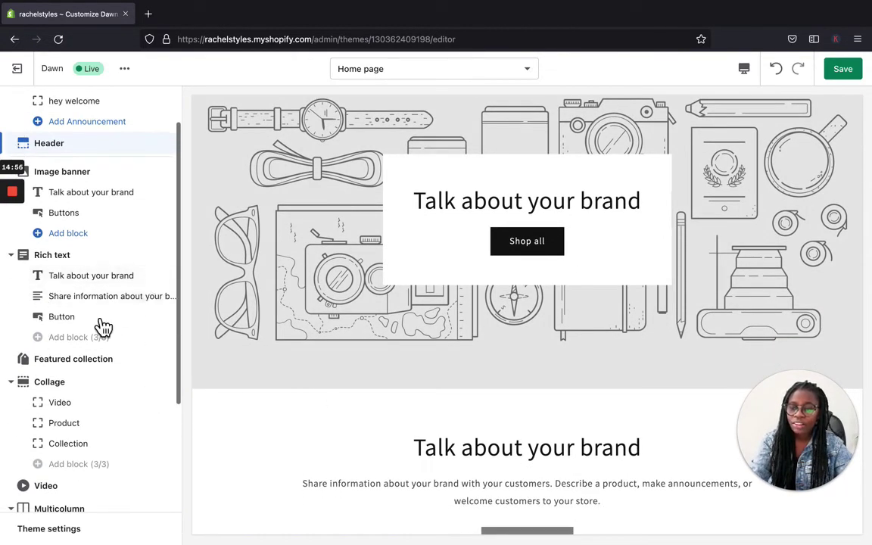
pyautogui.scroll(-3, 342, 429)
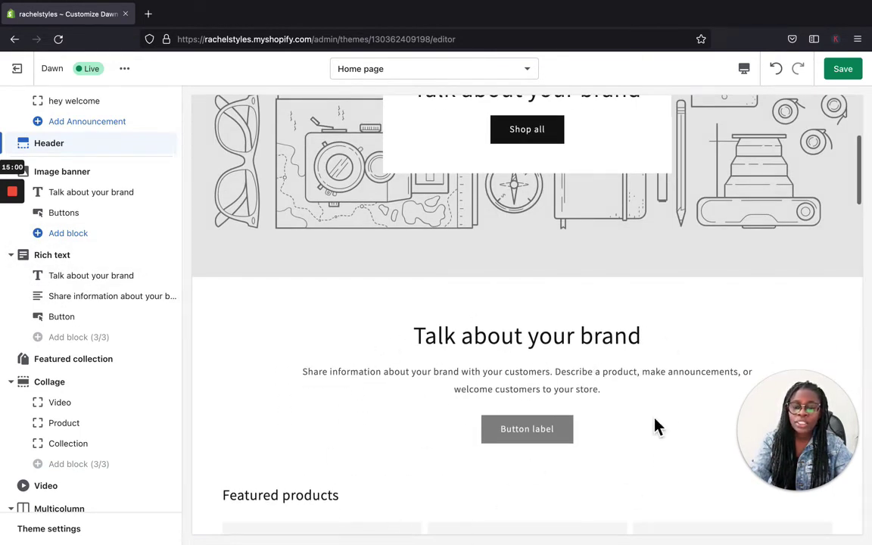
pyautogui.click(129, 280)
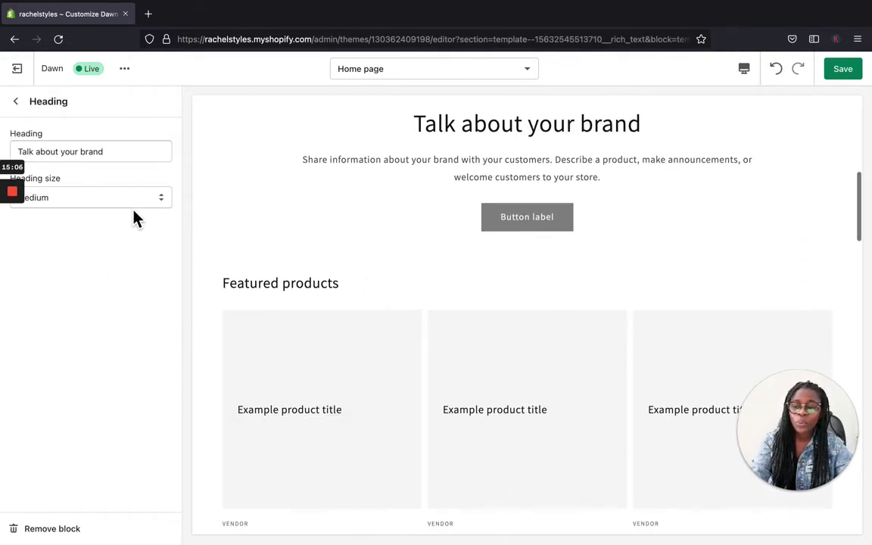
pyautogui.click(16, 102)
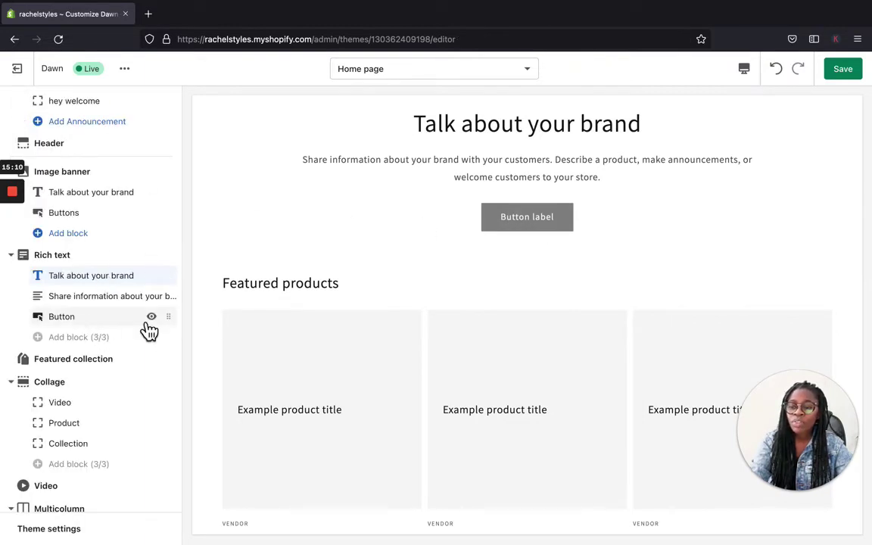
# Hide the Rich text section's Button block and make it visible again
pyautogui.scroll(2, 507, 230)
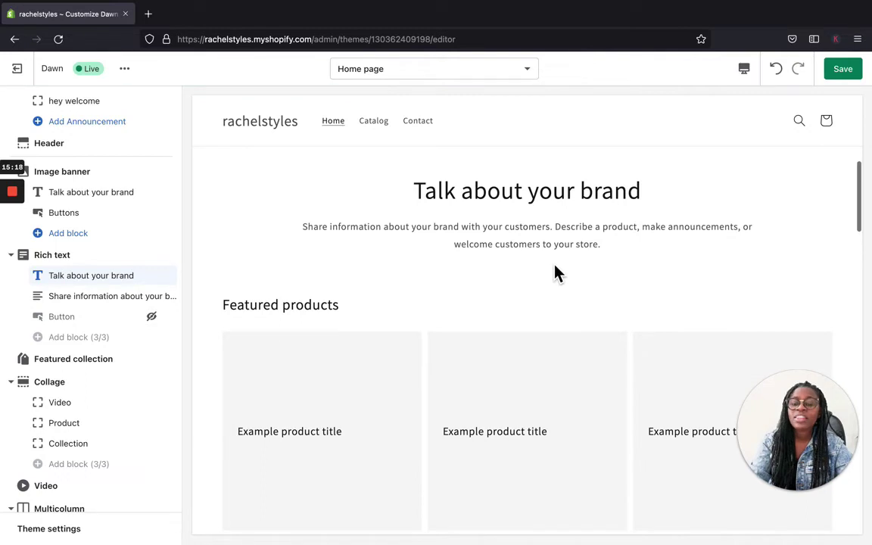
pyautogui.click(156, 319)
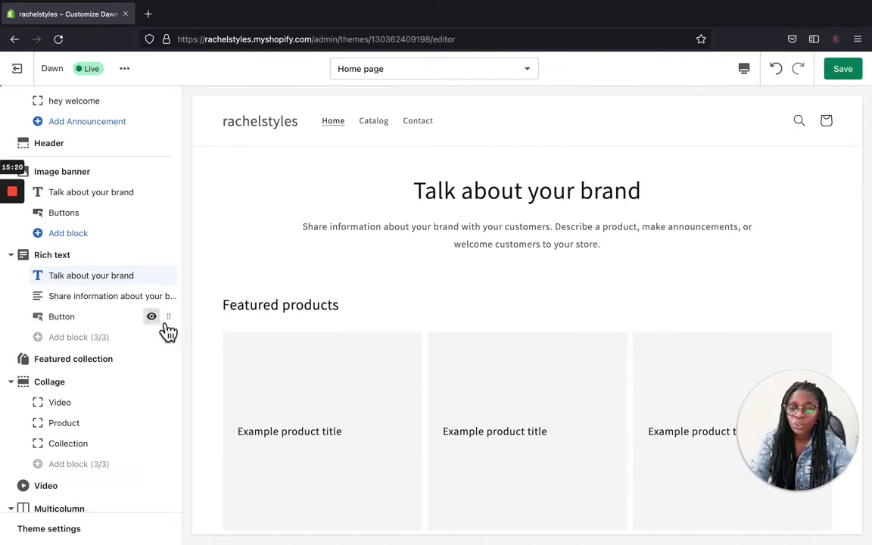
# Hide the Collage section's Collection and Product blocks, check the preview, and make both blocks visible again
pyautogui.scroll(-3, 243, 362)
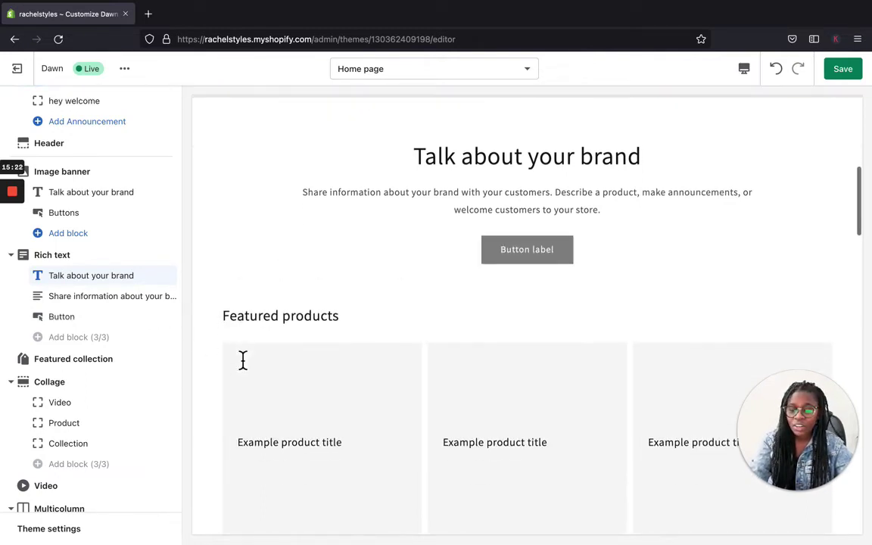
pyautogui.scroll(-3, 135, 374)
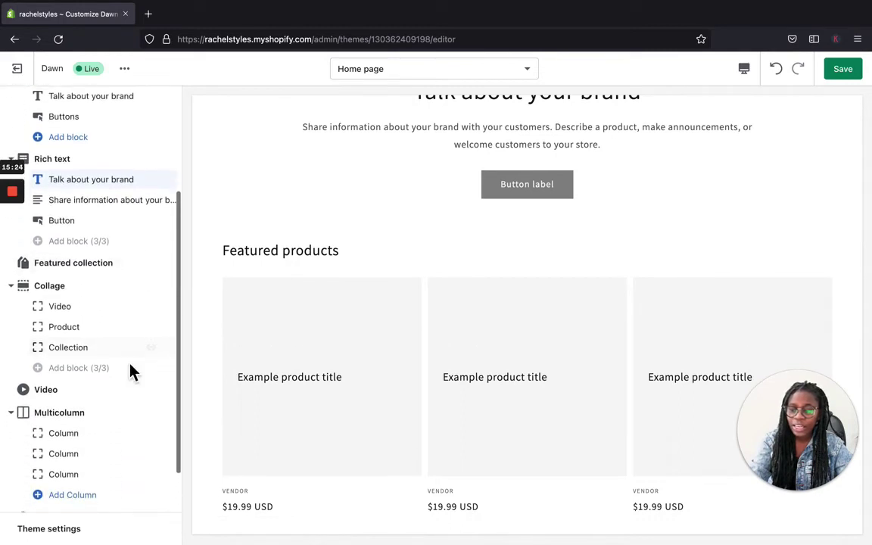
pyautogui.scroll(-3, 299, 299)
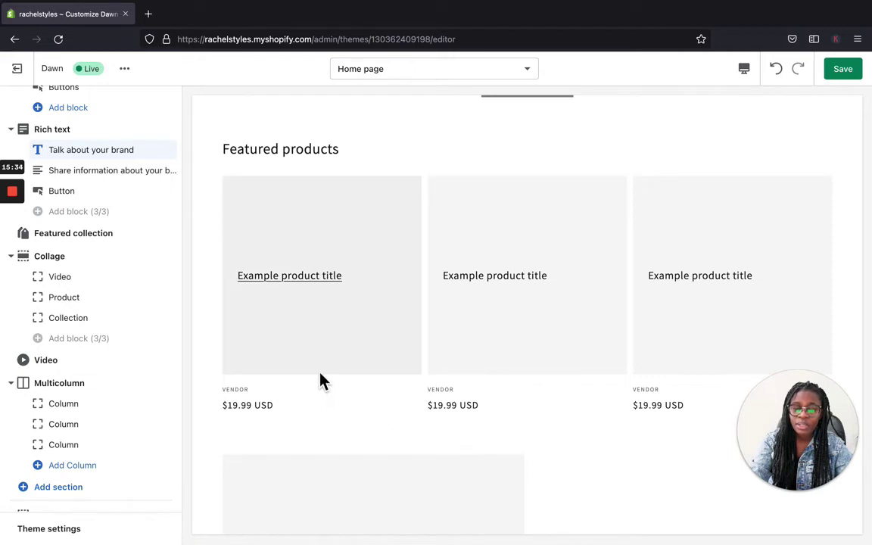
pyautogui.click(153, 321)
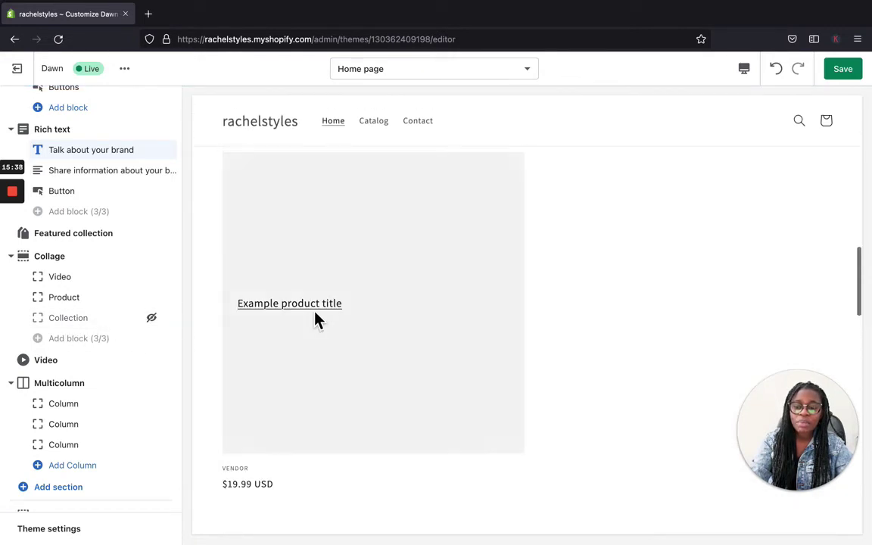
pyautogui.scroll(5, 317, 321)
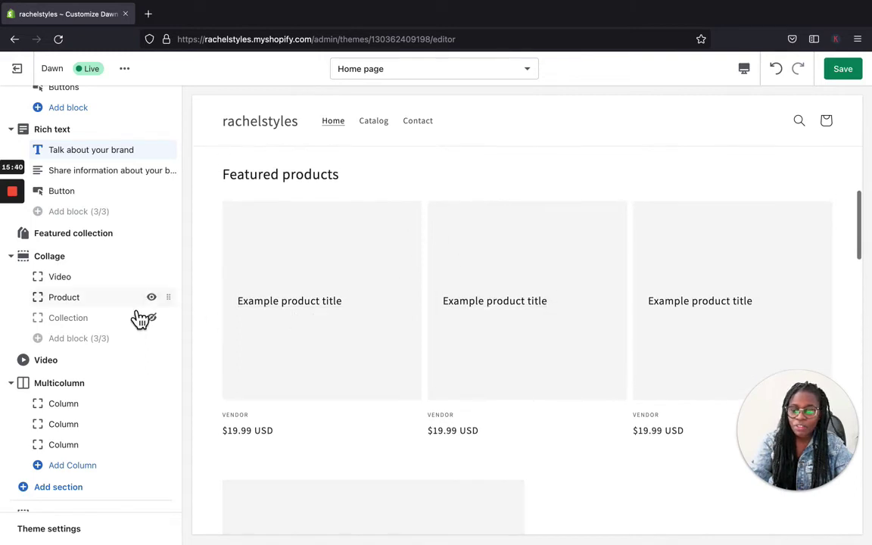
pyautogui.click(153, 298)
pyautogui.scroll(5, 255, 296)
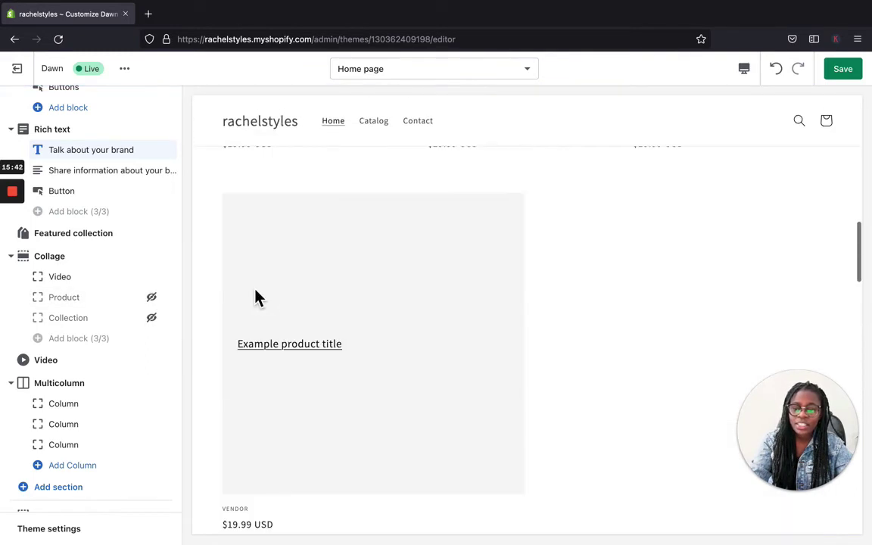
pyautogui.click(151, 297)
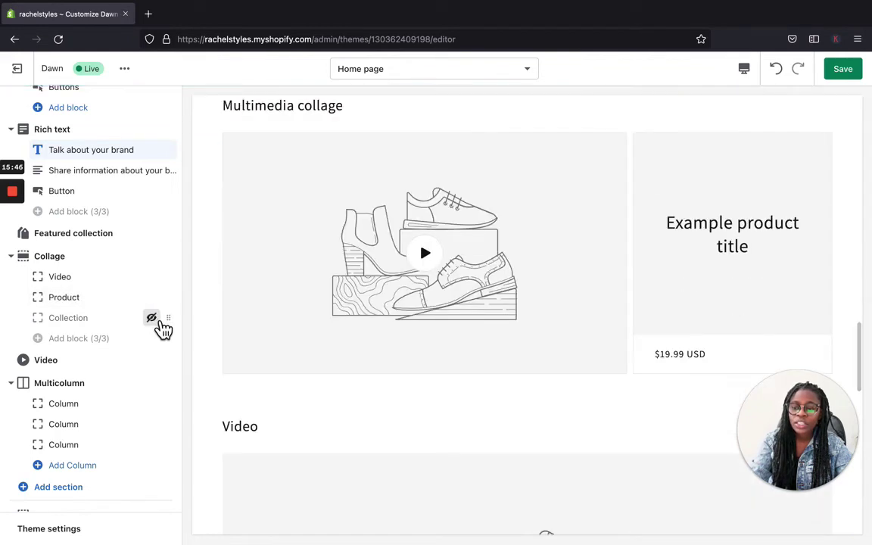
pyautogui.scroll(-2, 297, 412)
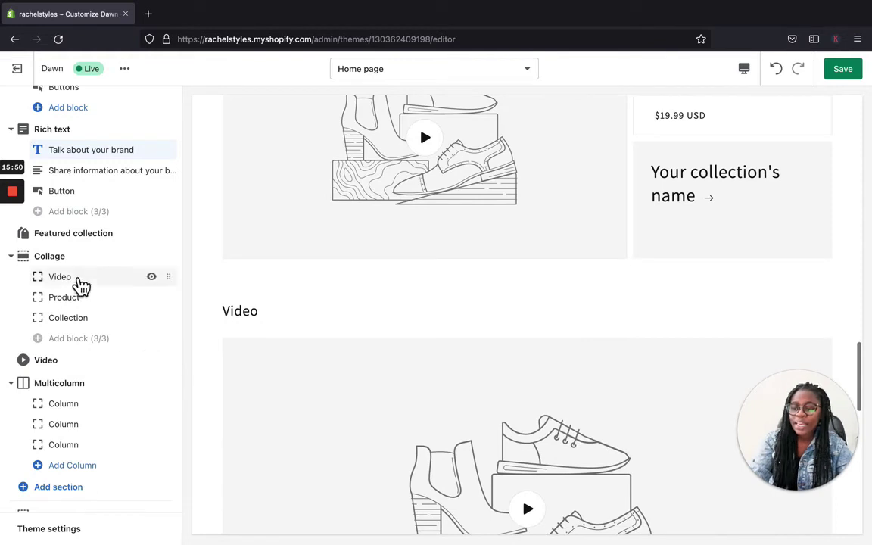
# Open the Collage section's Video block and examine its cover image, URL and alt text settings against the preview
pyautogui.scroll(2, 371, 311)
pyautogui.scroll(2, 371, 311)
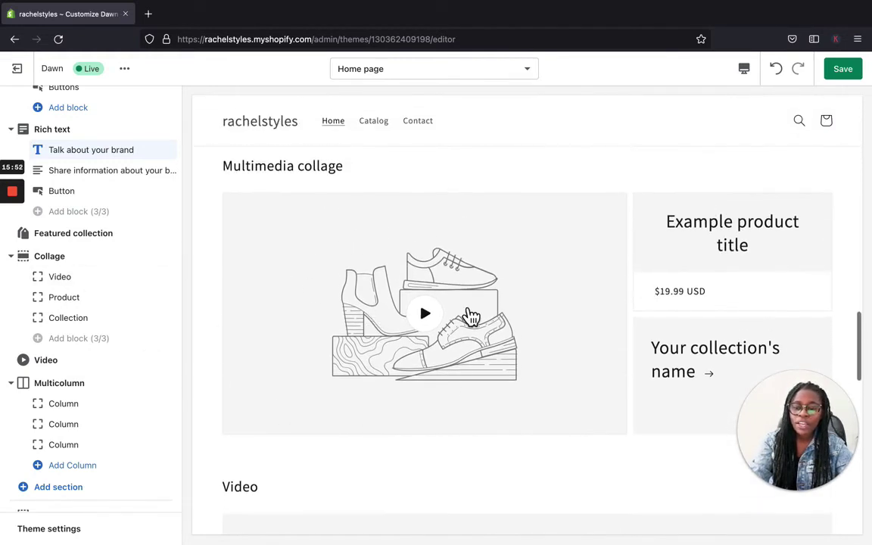
pyautogui.click(83, 279)
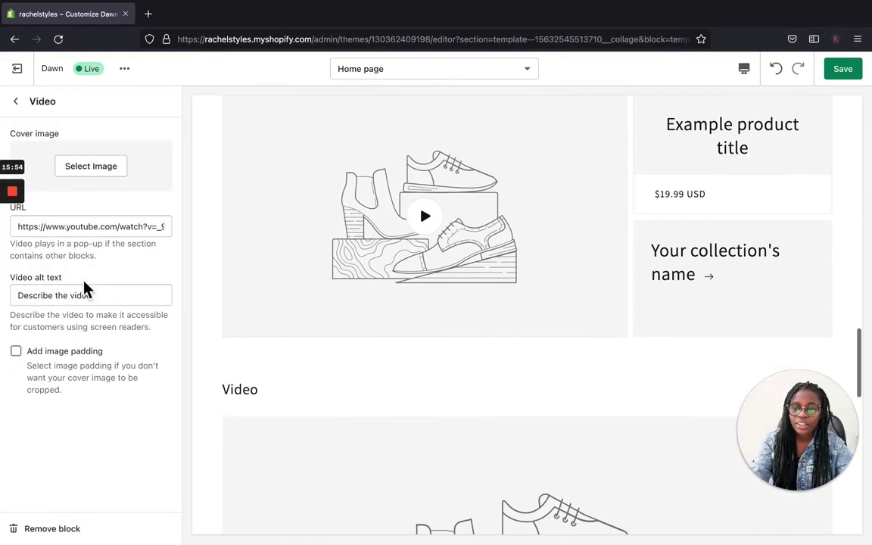
pyautogui.moveTo(98, 253)
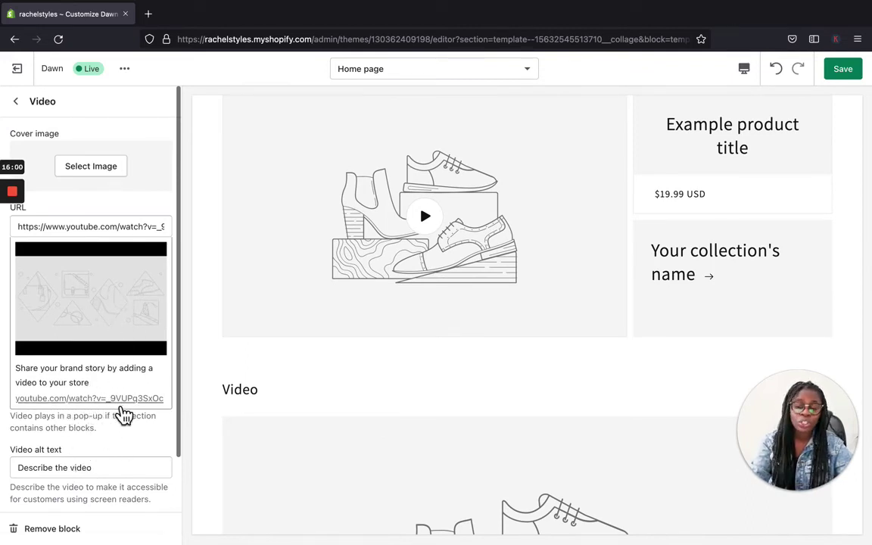
pyautogui.scroll(1, 449, 188)
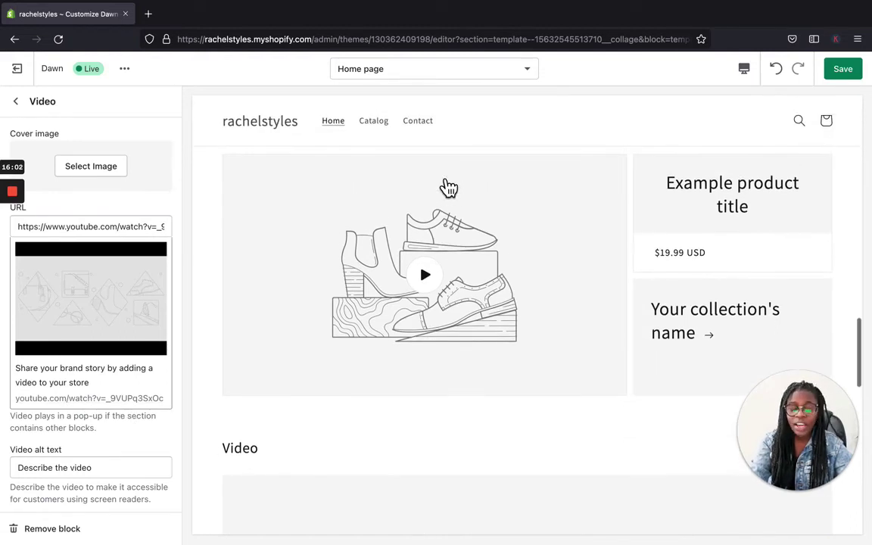
# Select the video URL in the Collage section's Video block for reference, leaving it as is, and return to the section list
pyautogui.scroll(1, 449, 187)
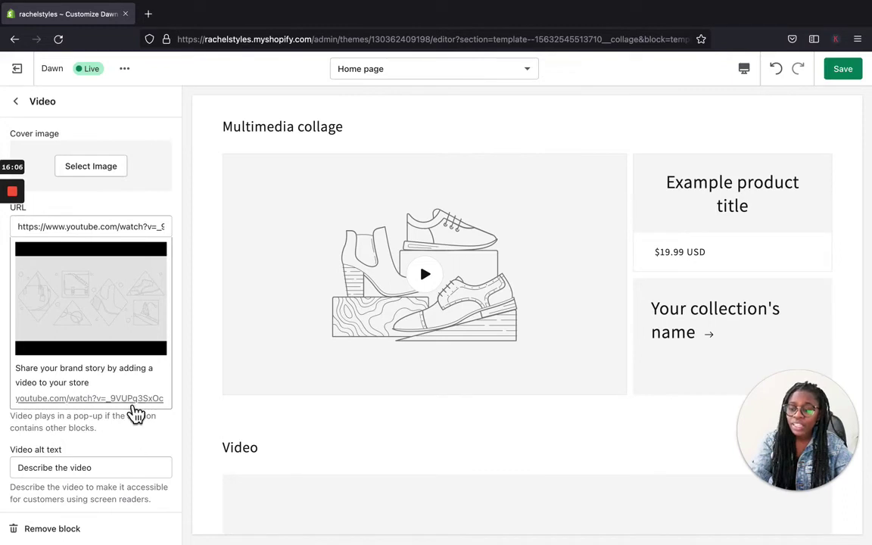
pyautogui.click(141, 227)
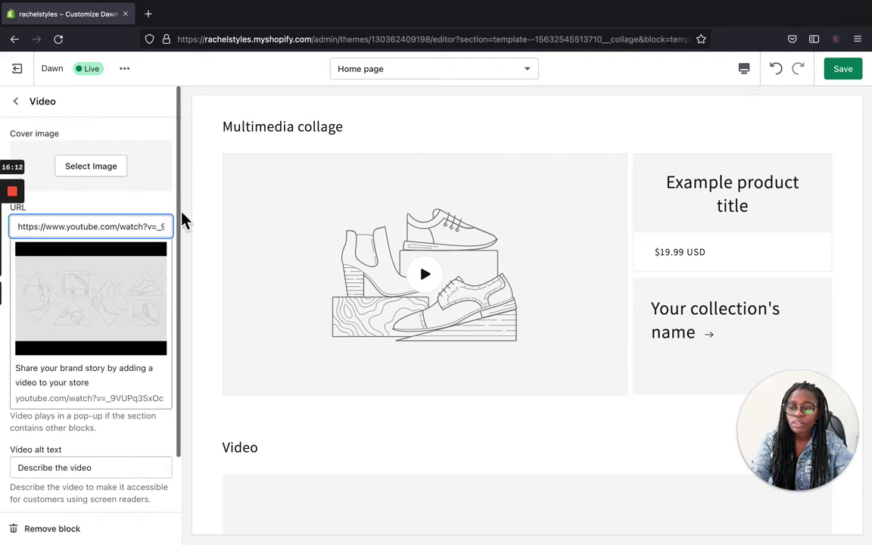
pyautogui.moveTo(166, 226); pyautogui.dragTo(10, 216)
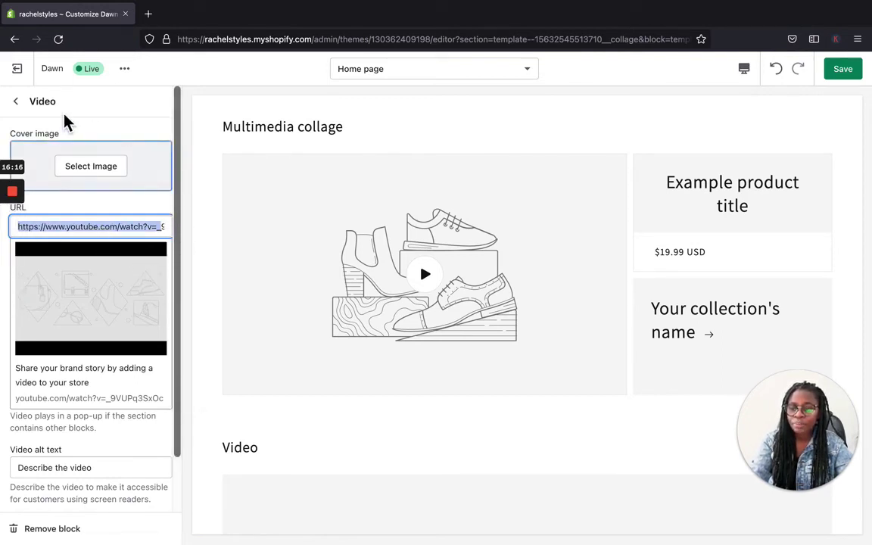
pyautogui.click(19, 102)
# Examine the standalone Video section in the preview and review its heading, cover image, URL, alt text and full-width settings
pyautogui.scroll(-3, 324, 410)
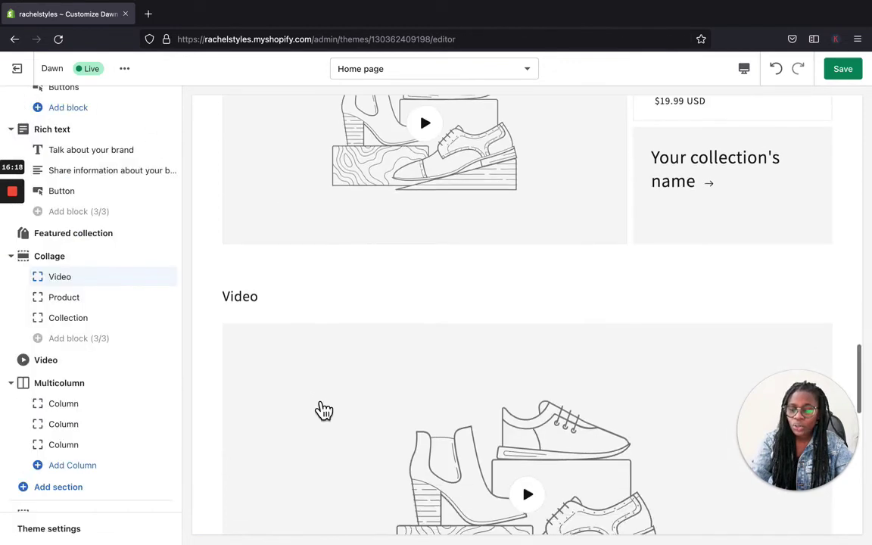
pyautogui.scroll(-3, 324, 410)
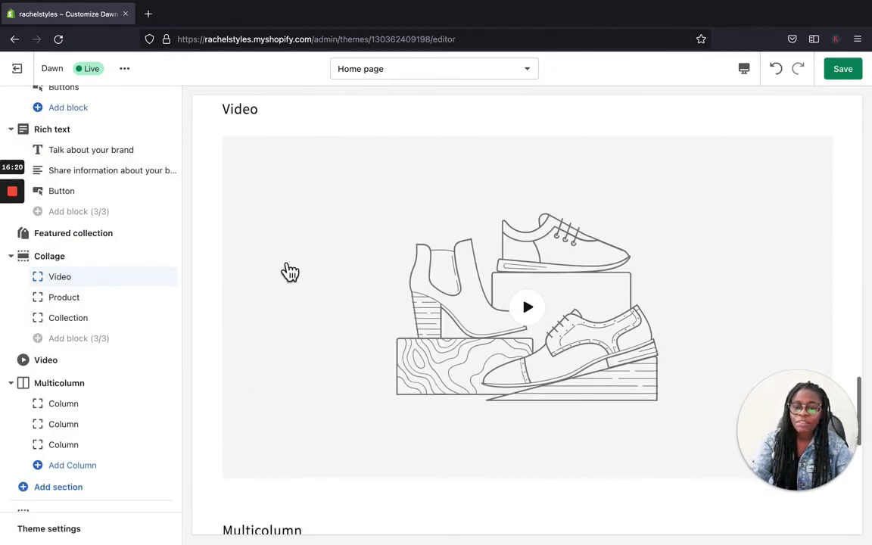
pyautogui.click(103, 362)
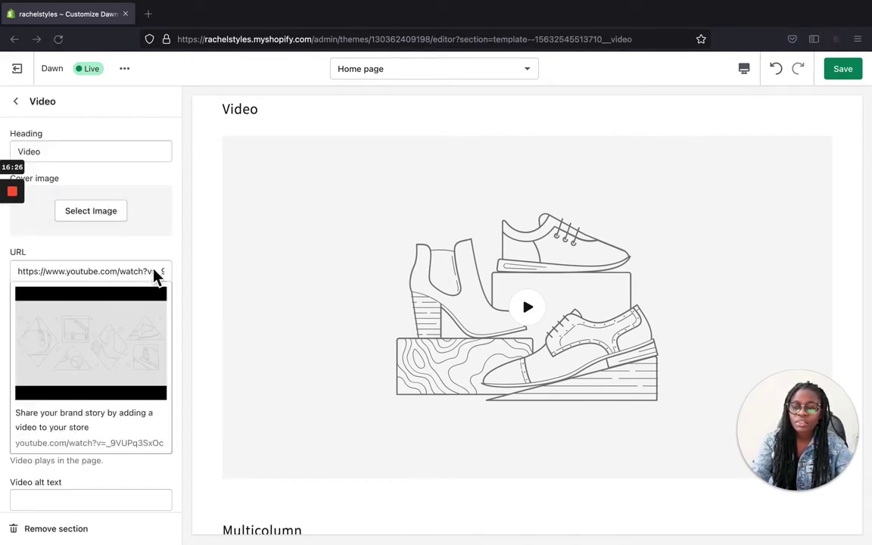
pyautogui.click(71, 277)
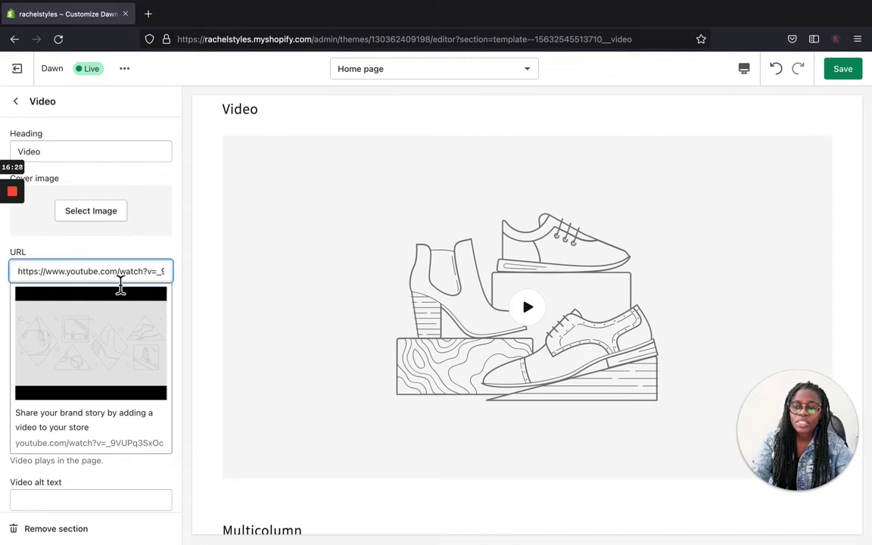
pyautogui.scroll(-2, 168, 433)
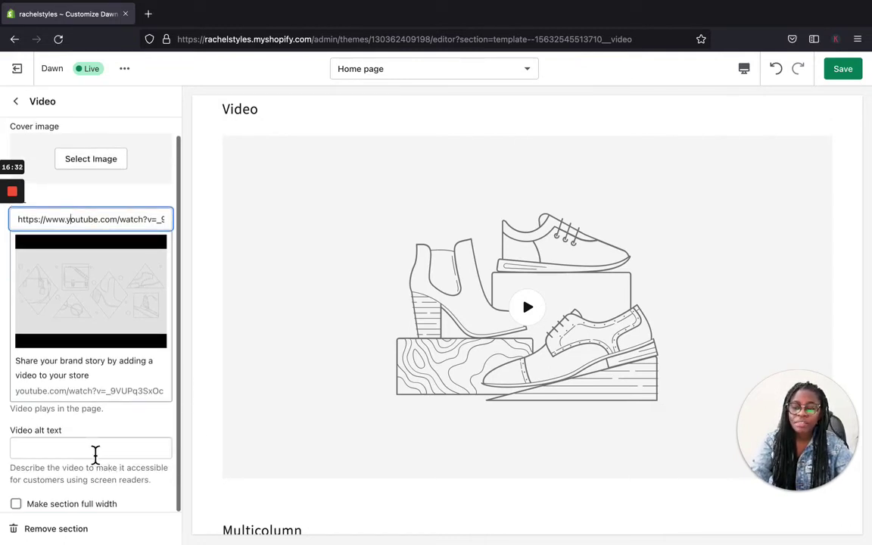
pyautogui.click(15, 102)
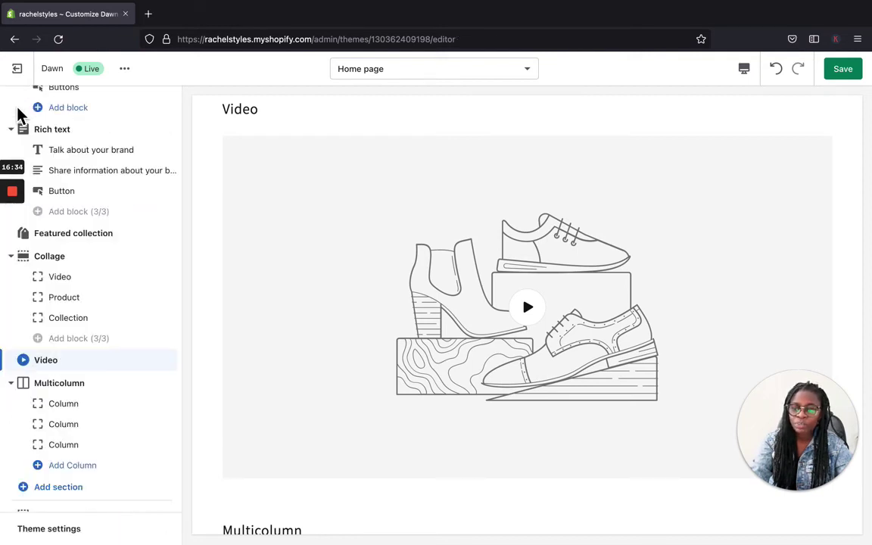
pyautogui.click(101, 361)
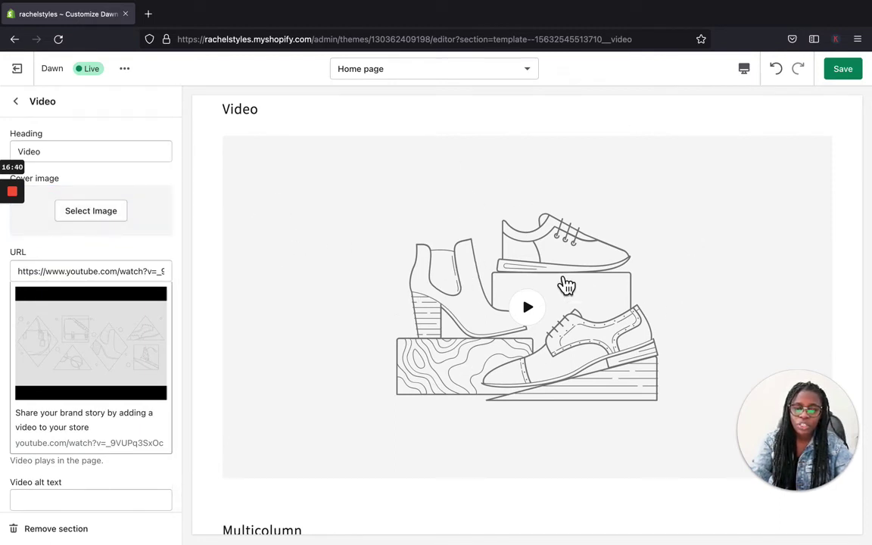
pyautogui.click(17, 102)
# Add a Blog posts section below the Multicolumn section and check it in the homepage preview
pyautogui.scroll(-1, 131, 384)
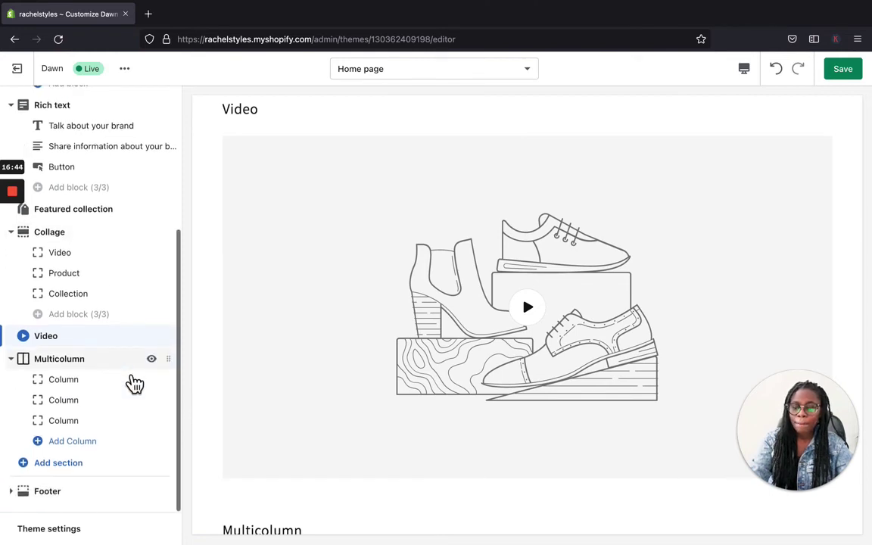
pyautogui.scroll(-3, 411, 434)
pyautogui.scroll(-1, 409, 432)
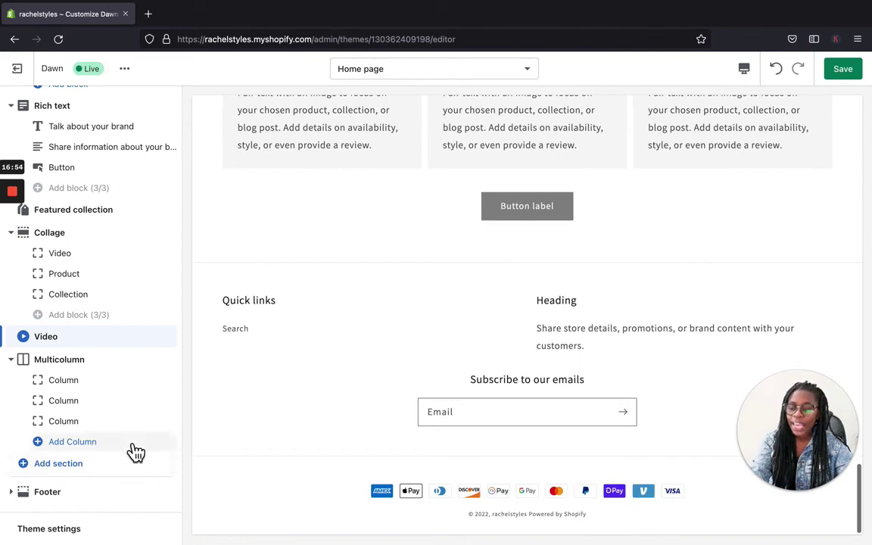
pyautogui.click(34, 471)
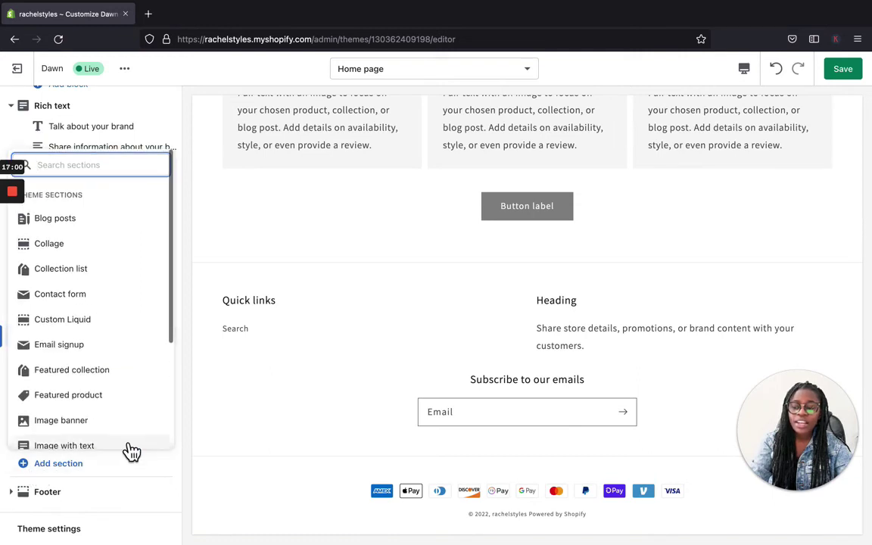
pyautogui.click(290, 420)
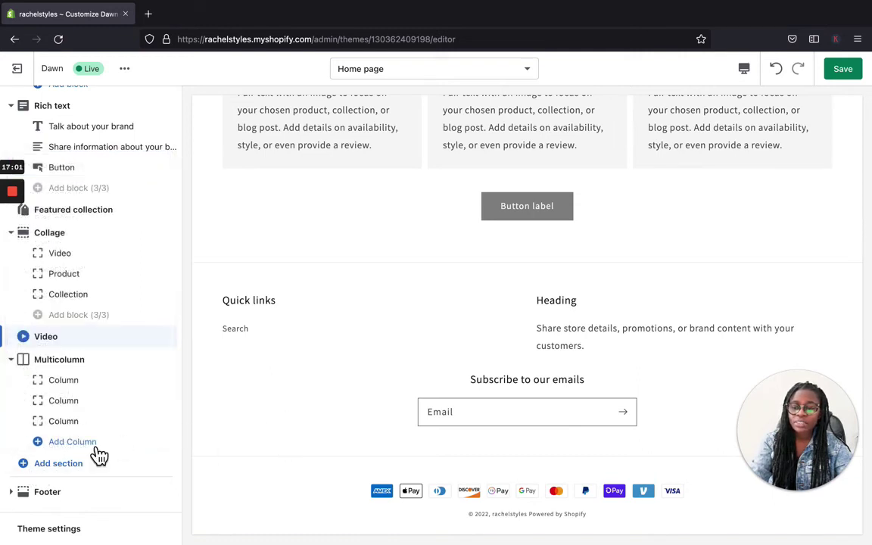
pyautogui.click(36, 465)
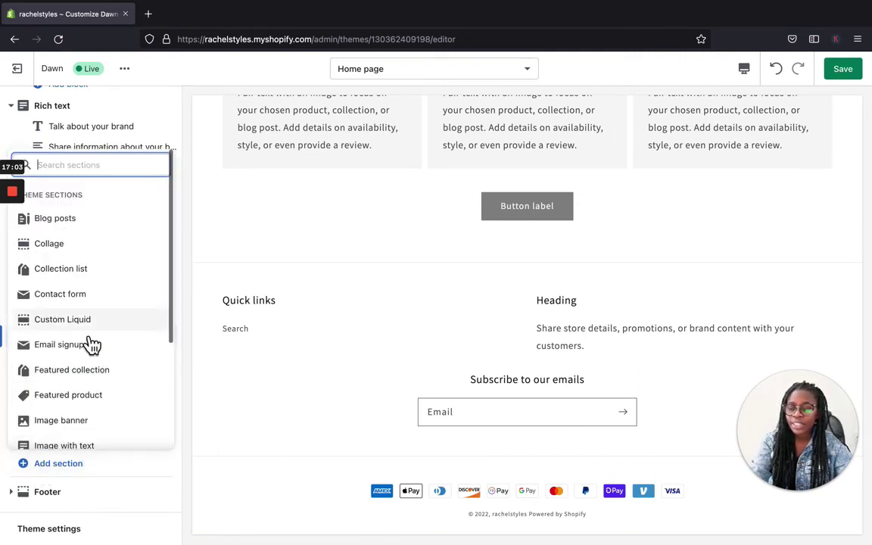
pyautogui.click(89, 218)
pyautogui.scroll(-5, 420, 371)
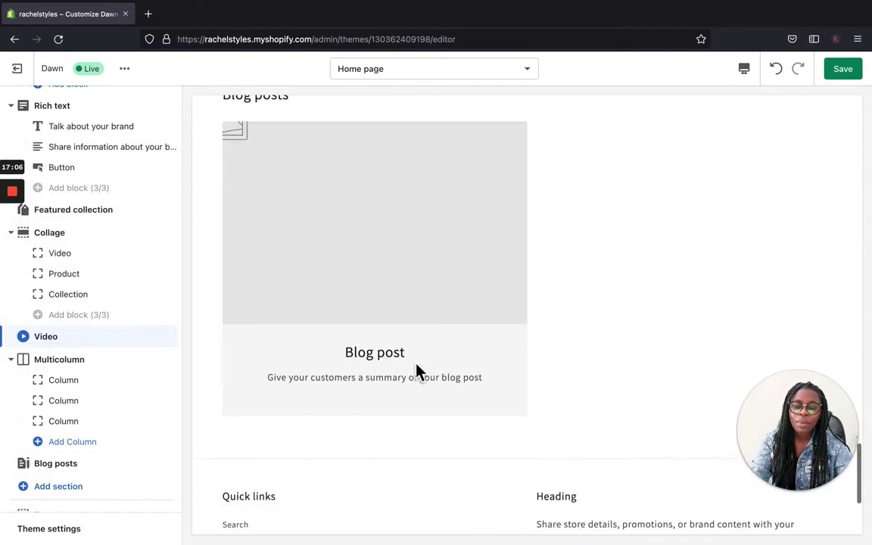
pyautogui.scroll(8, 421, 371)
pyautogui.scroll(-10, 420, 371)
pyautogui.scroll(-2, 416, 370)
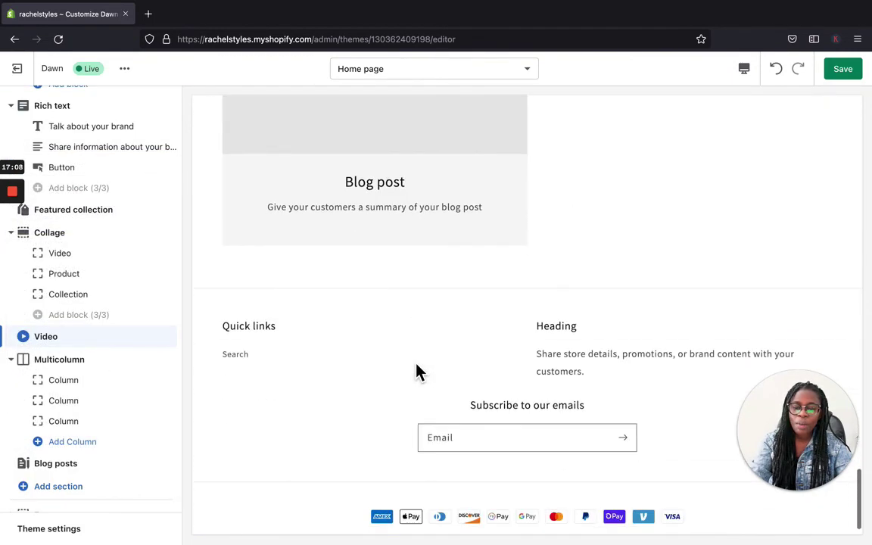
pyautogui.scroll(3, 417, 370)
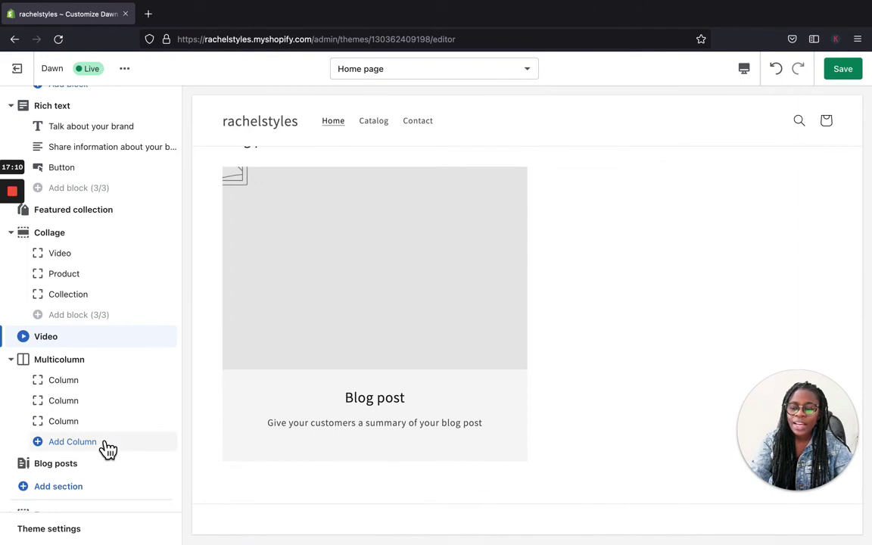
# Review the Colors, Typography and Social media categories in the theme settings, and return to the section list
pyautogui.scroll(-1, 116, 496)
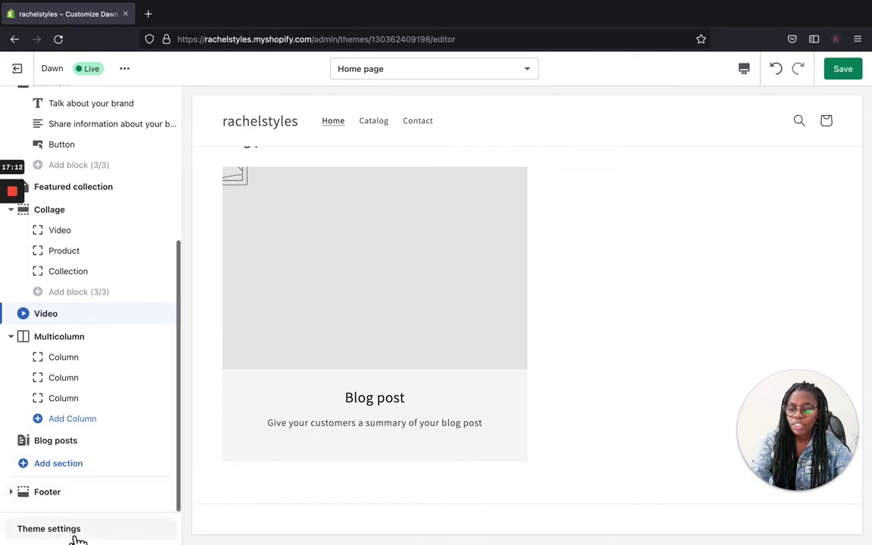
pyautogui.click(48, 529)
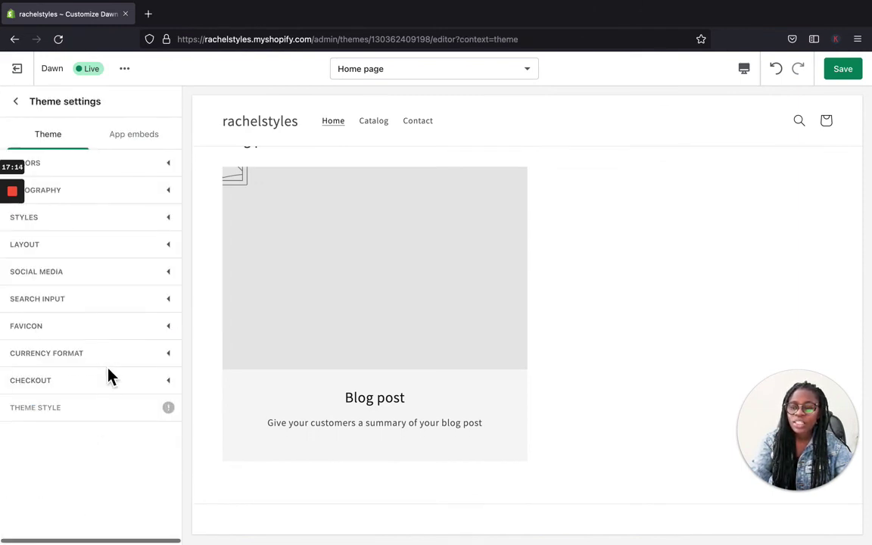
pyautogui.click(160, 170)
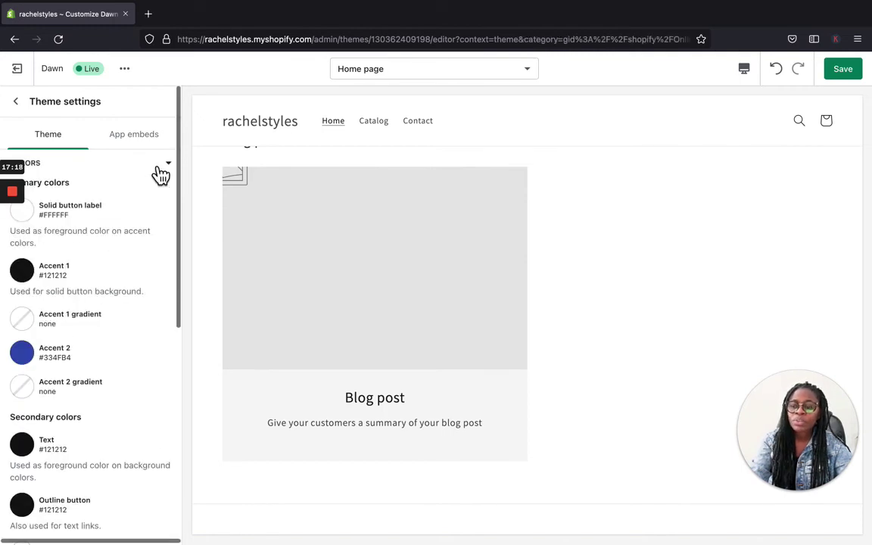
pyautogui.click(167, 171)
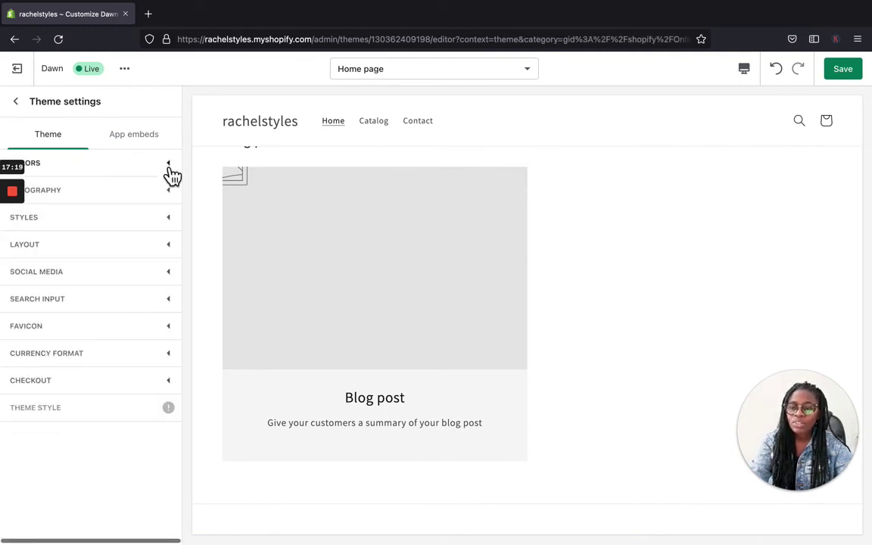
pyautogui.click(132, 194)
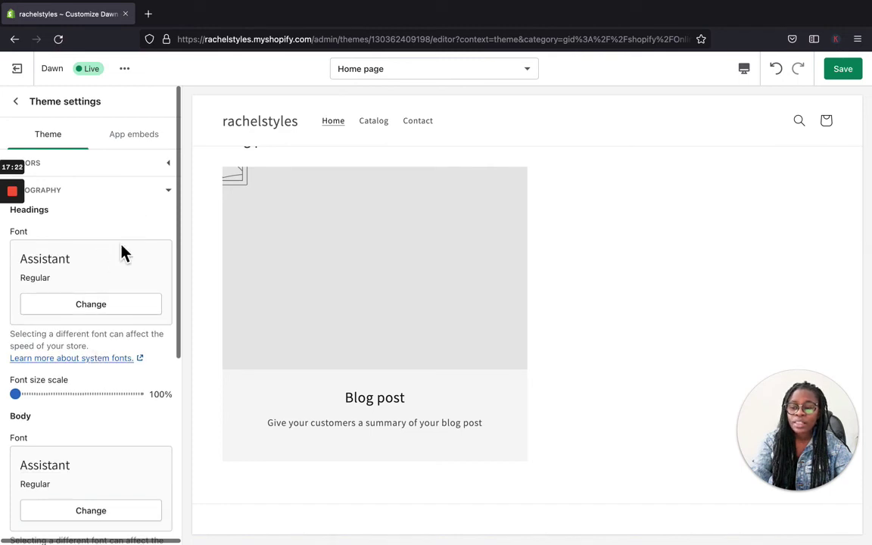
pyautogui.click(168, 192)
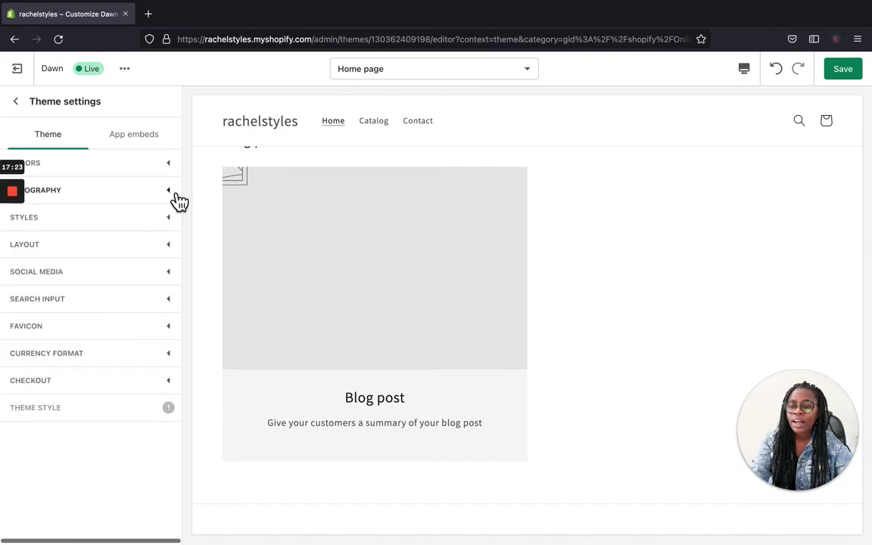
pyautogui.click(103, 273)
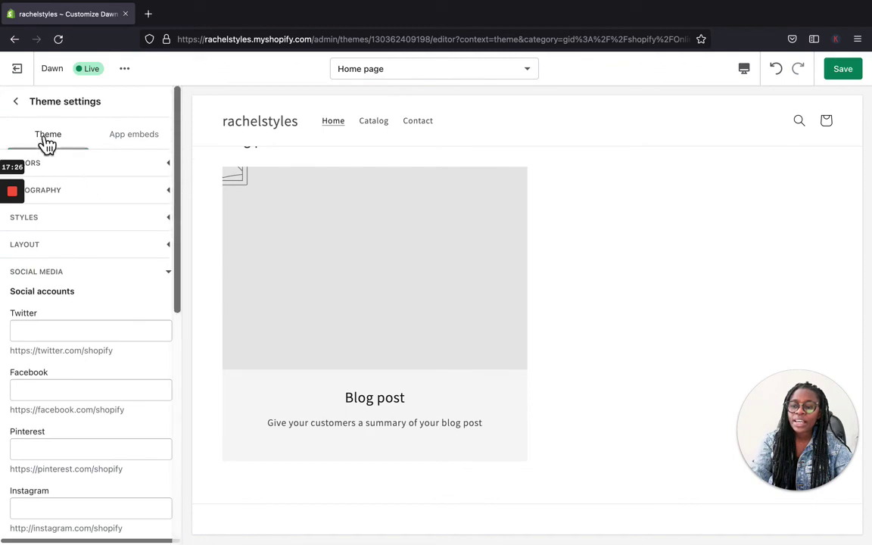
pyautogui.click(15, 101)
# Browse the list of online store templates available for editing, keeping the Home page template selected
pyautogui.scroll(10, 323, 180)
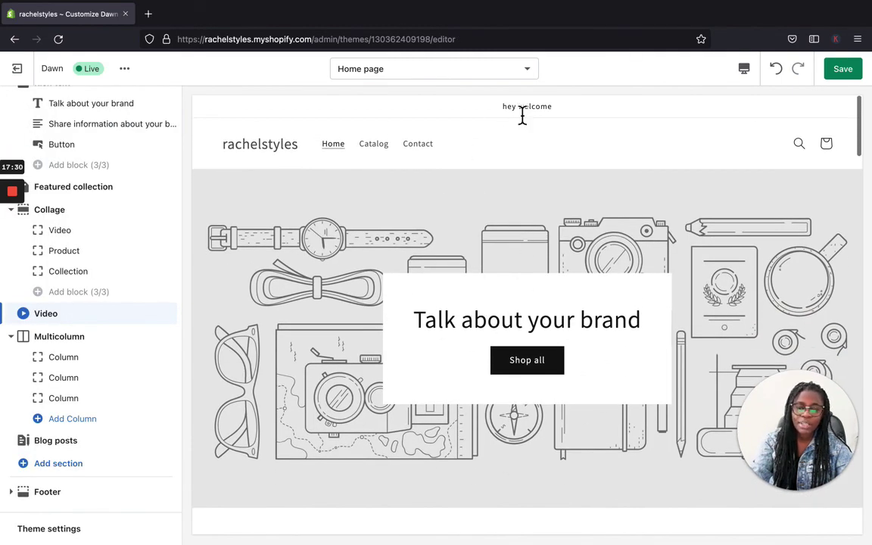
pyautogui.click(531, 71)
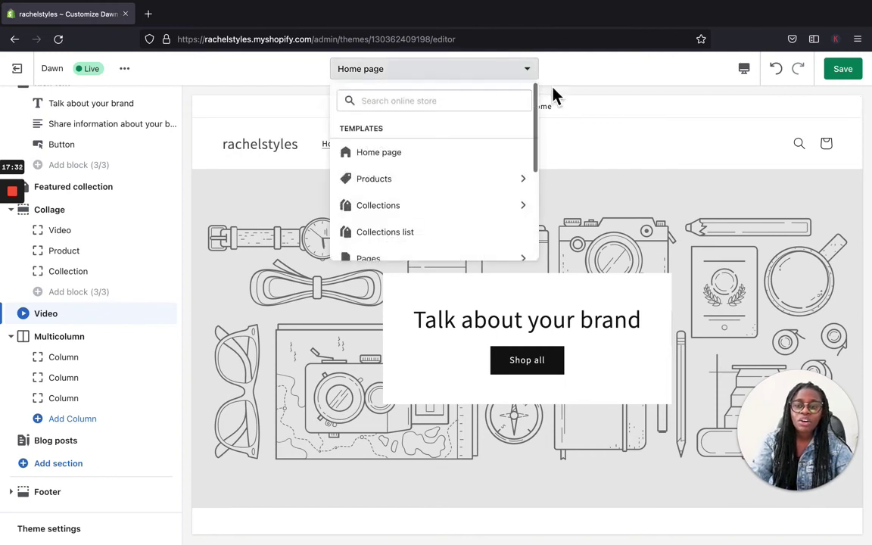
pyautogui.scroll(-2, 413, 200)
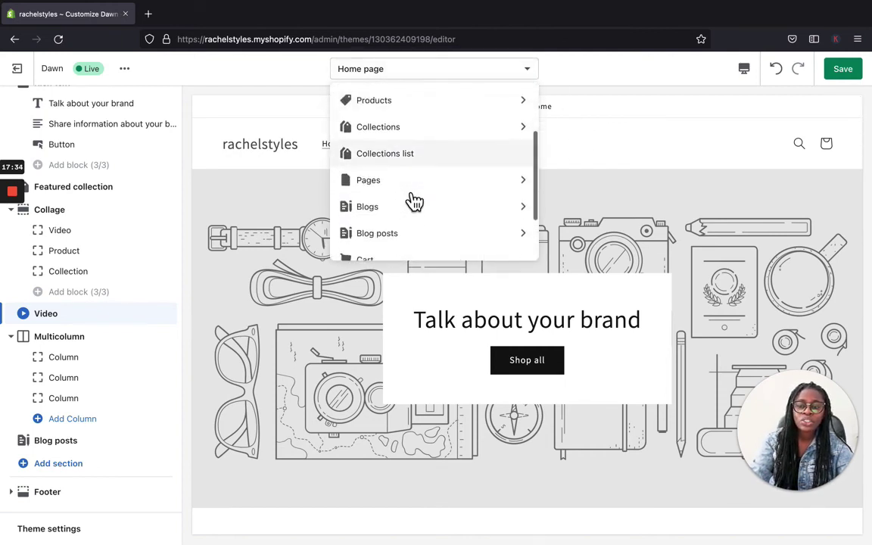
pyautogui.scroll(-2, 415, 200)
pyautogui.scroll(4, 415, 200)
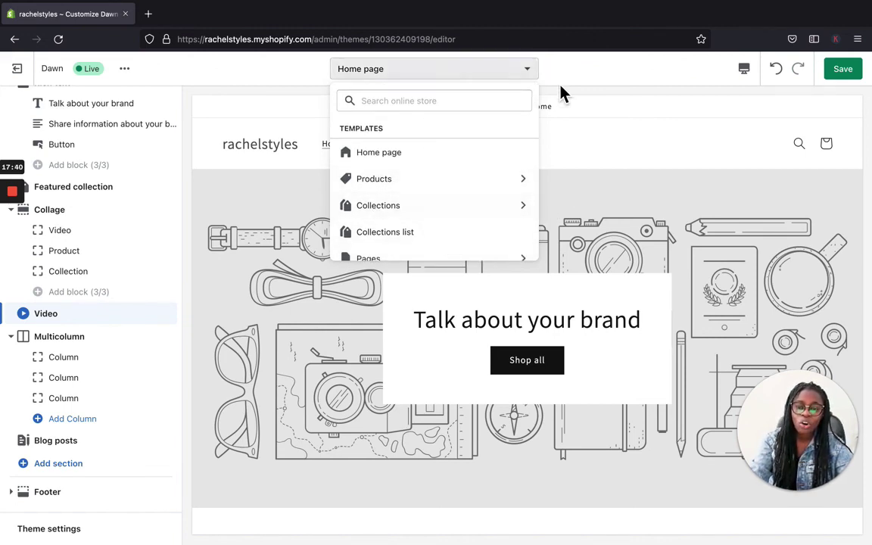
pyautogui.click(606, 154)
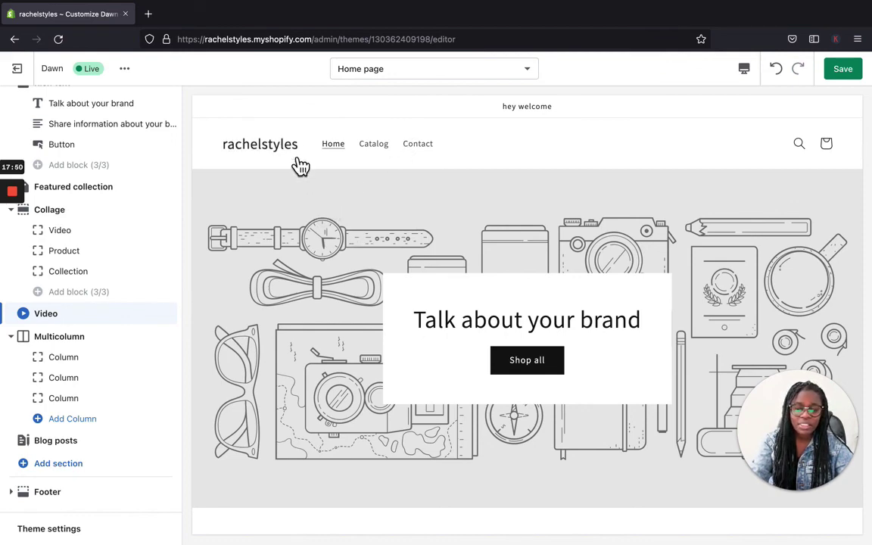
# Review the homepage preview from the image banner through the featured products to the Multimedia collage section
pyautogui.scroll(-2, 313, 196)
pyautogui.scroll(-10, 314, 195)
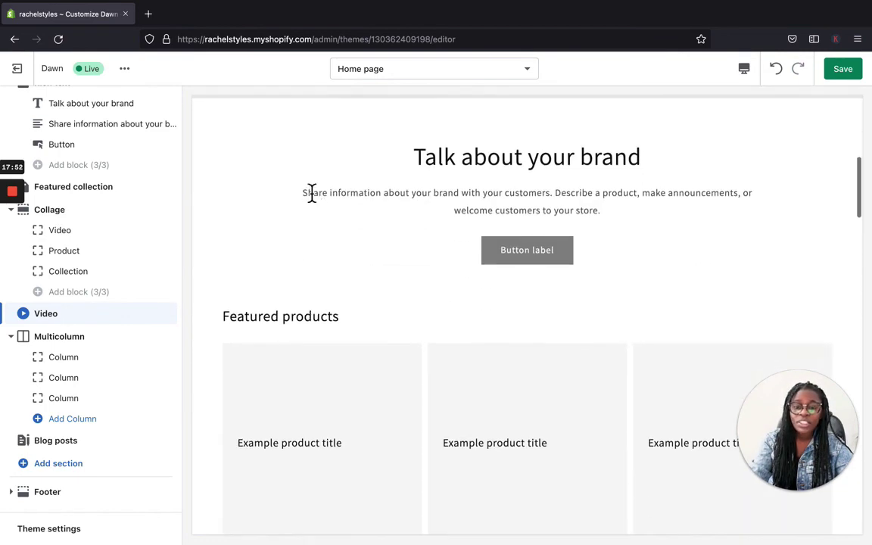
pyautogui.scroll(-8, 311, 194)
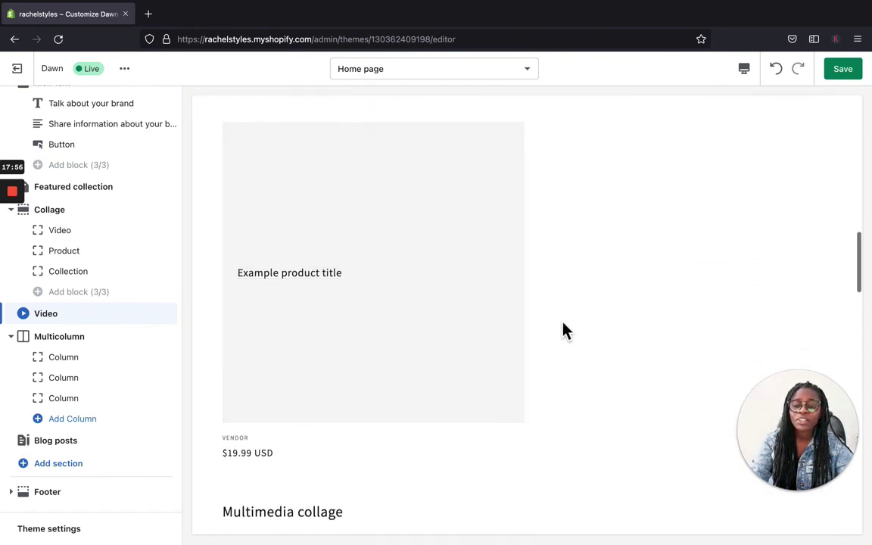
pyautogui.scroll(-4, 627, 395)
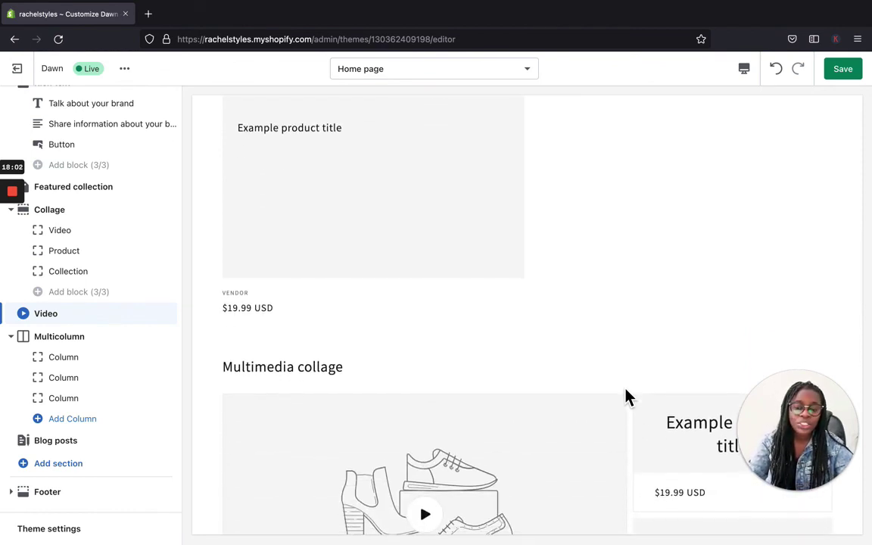
pyautogui.scroll(-2, 627, 396)
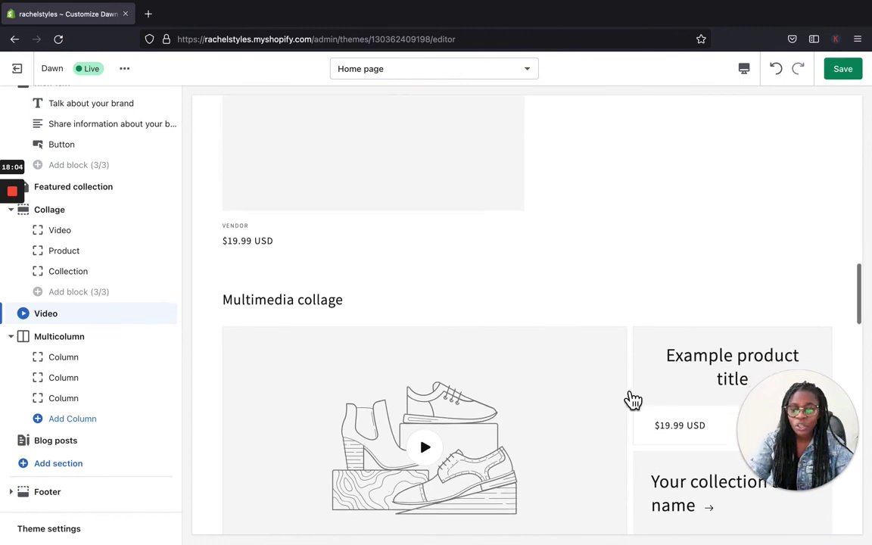
pyautogui.scroll(-3, 633, 400)
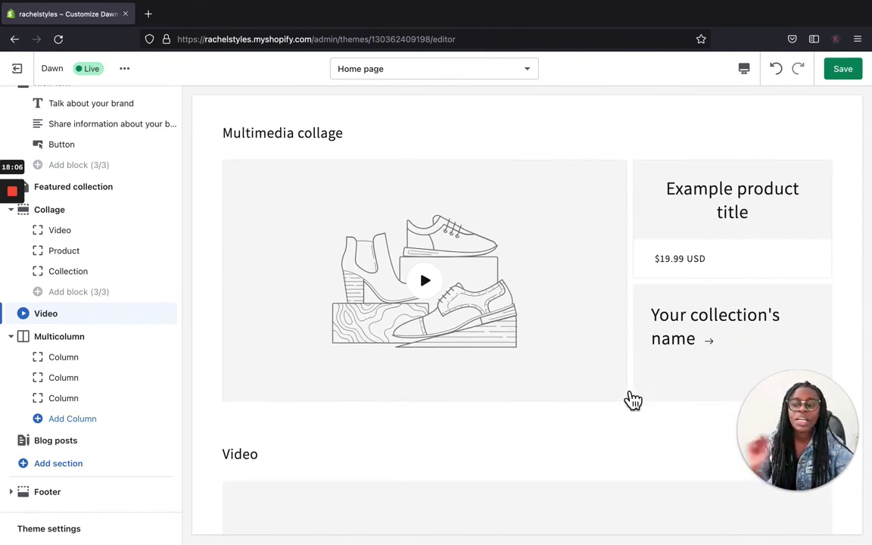